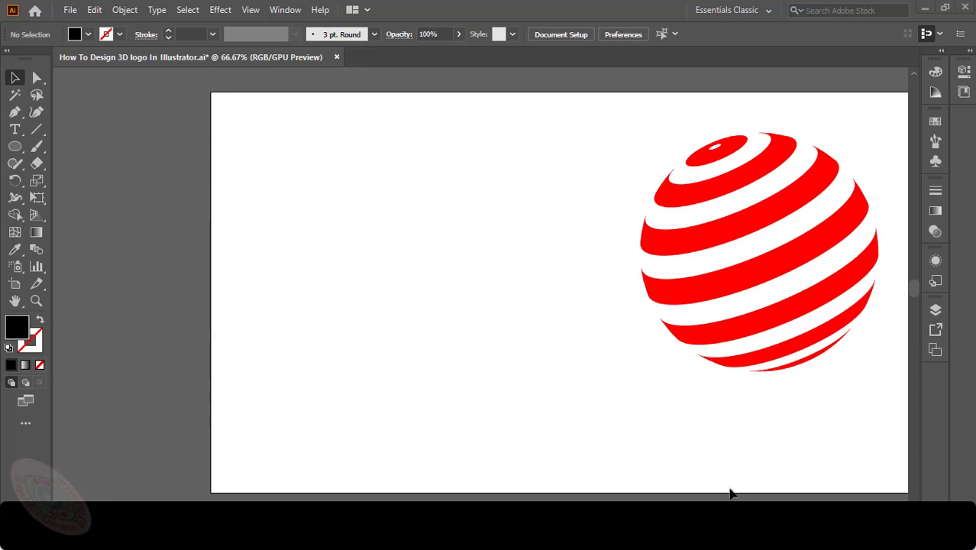
- Add a red 100 pt '3D Logo Desin' title on the artboard
{"action": "scroll", "coordinate": [784, 317], "scroll_direction": "right", "scroll_amount": 1}
{"action": "scroll", "coordinate": [751, 322], "scroll_direction": "right", "scroll_amount": 2}
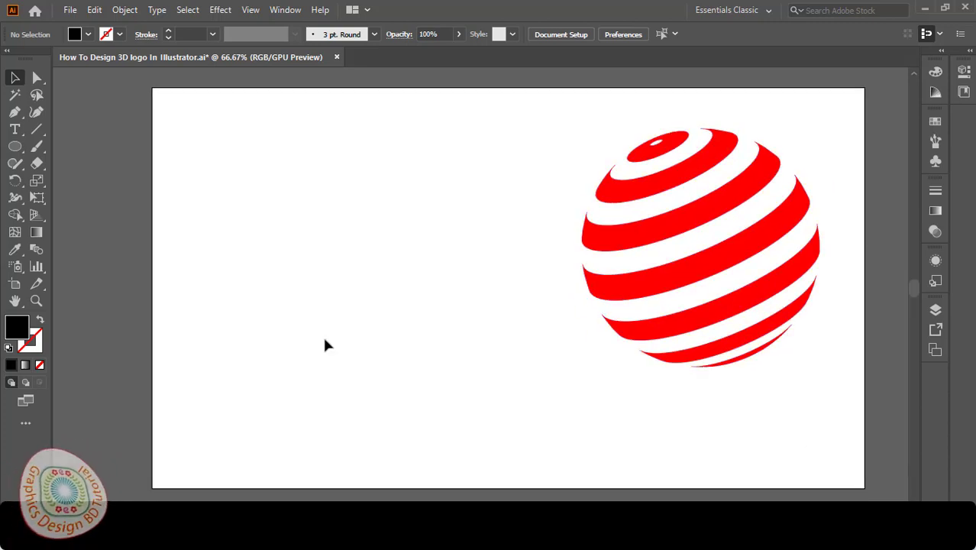
{"action": "key", "text": "t"}
{"action": "left_click", "coordinate": [219, 188]}
{"action": "type", "text": "3"}
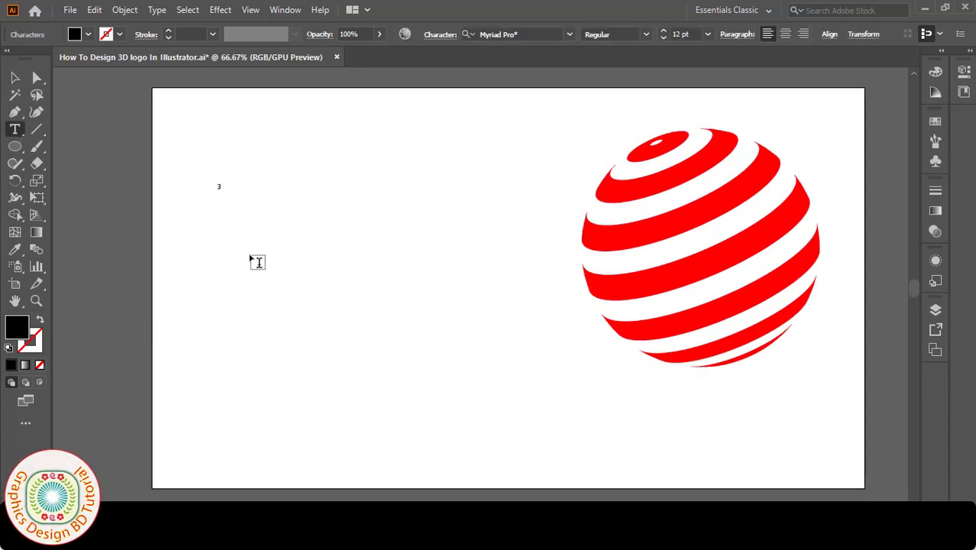
{"action": "key", "text": "BackSpace"}
{"action": "left_click", "coordinate": [675, 33]}
{"action": "type", "text": "100"}
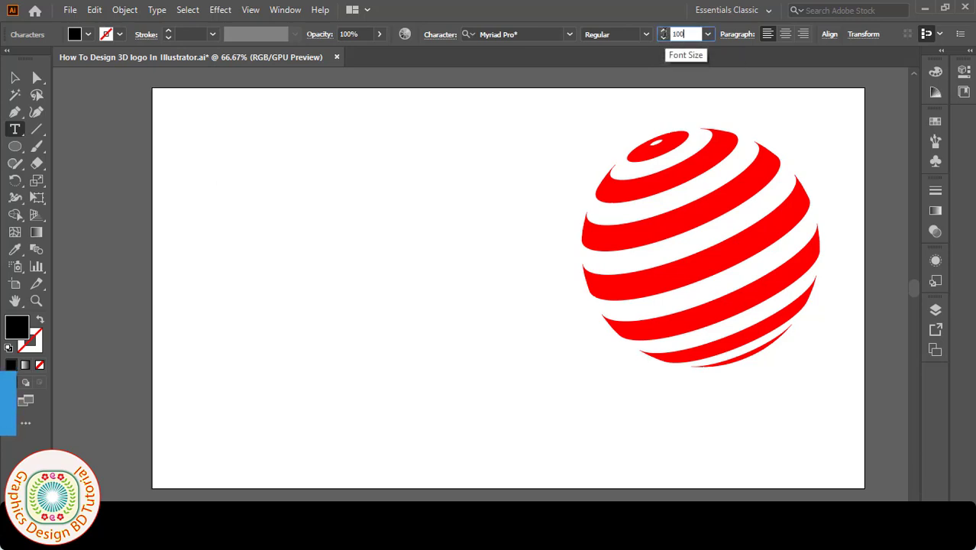
{"action": "key", "text": "Return"}
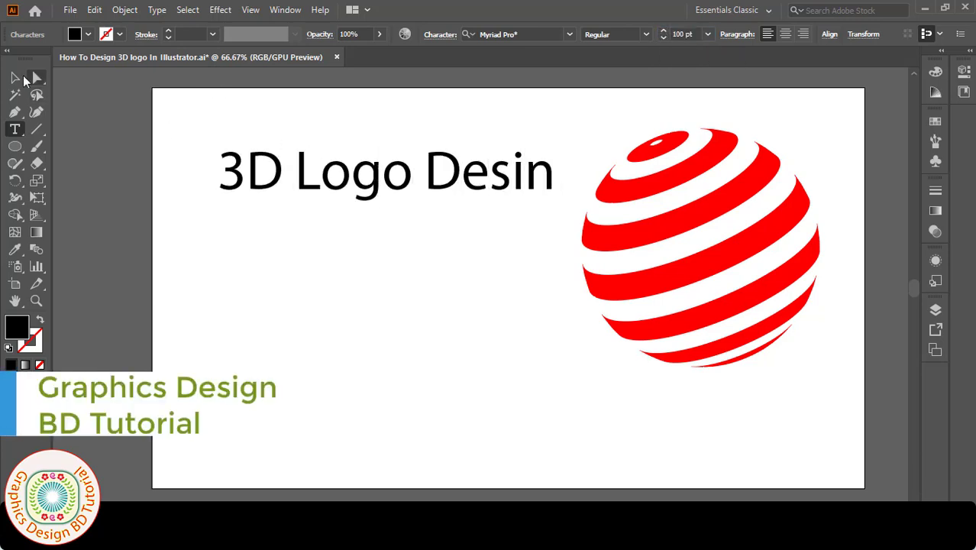
{"action": "left_click", "coordinate": [15, 77]}
{"action": "left_click", "coordinate": [87, 33]}
{"action": "left_click", "coordinate": [49, 58]}
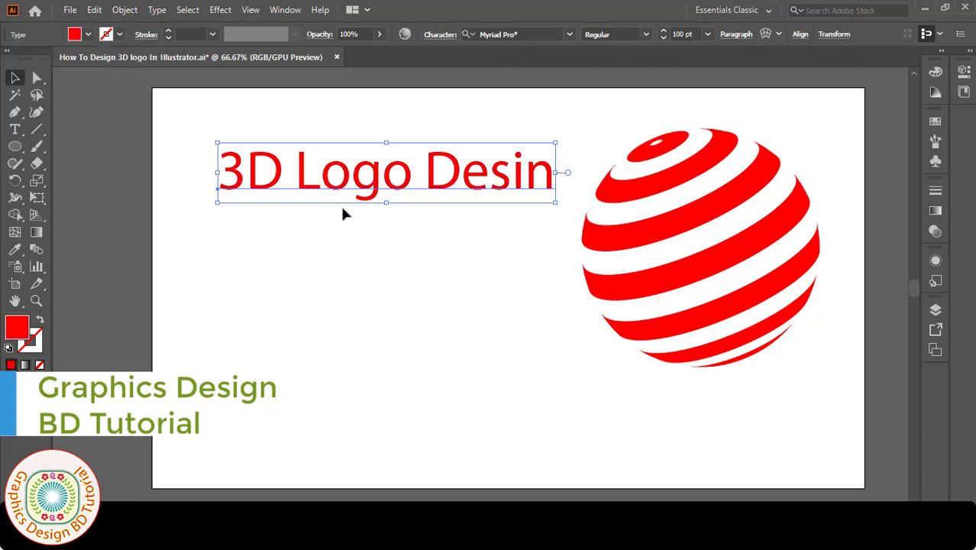
- Ungroup the striped sphere, release its compound path, and pull the stripe pieces apart
{"action": "left_click", "coordinate": [671, 283]}
{"action": "mouse_move", "coordinate": [671, 283]}
{"action": "left_mouse_down"}
{"action": "mouse_move", "coordinate": [331, 375]}
{"action": "mouse_move", "coordinate": [684, 305]}
{"action": "left_mouse_up"}
{"action": "right_click", "coordinate": [684, 306]}
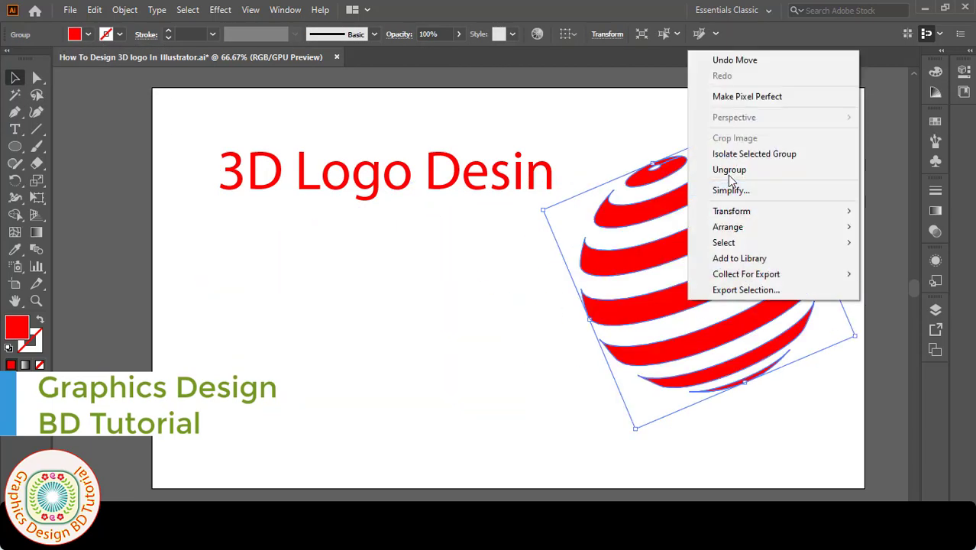
{"action": "left_click", "coordinate": [735, 169]}
{"action": "left_click_drag", "start_coordinate": [627, 256], "coordinate": [333, 326]}
{"action": "right_click", "coordinate": [333, 320]}
{"action": "left_click", "coordinate": [397, 190]}
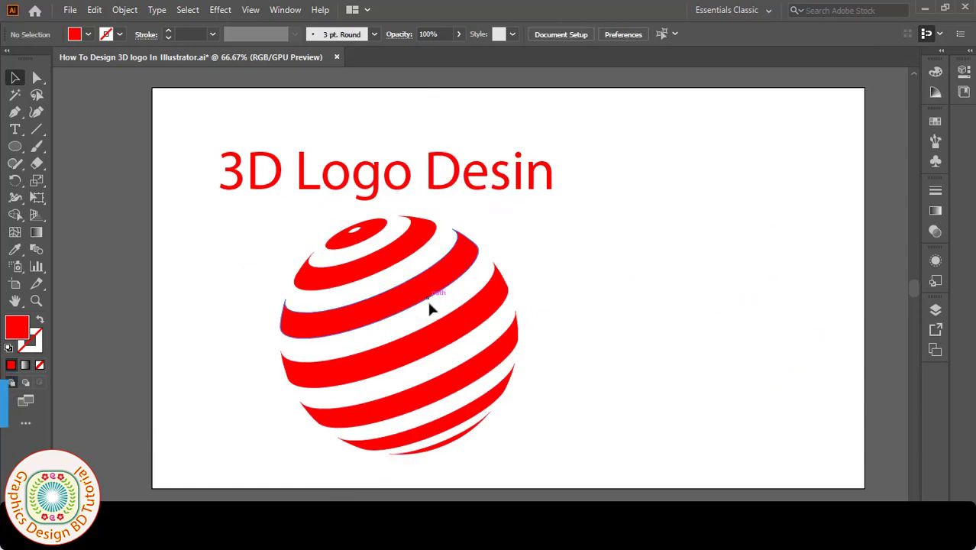
{"action": "left_click_drag", "start_coordinate": [429, 308], "coordinate": [608, 300]}
{"action": "left_click_drag", "start_coordinate": [427, 252], "coordinate": [638, 240]}
{"action": "left_click_drag", "start_coordinate": [412, 321], "coordinate": [252, 306]}
{"action": "left_click_drag", "start_coordinate": [437, 398], "coordinate": [421, 313]}
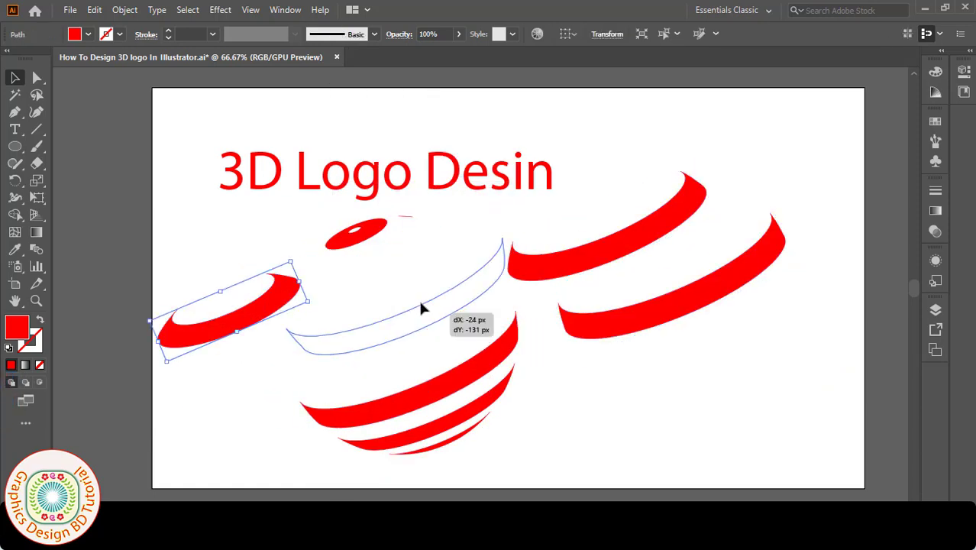
{"action": "mouse_move", "coordinate": [456, 439]}
{"action": "left_mouse_down"}
{"action": "mouse_move", "coordinate": [505, 389]}
{"action": "mouse_move", "coordinate": [619, 451]}
{"action": "left_mouse_up"}
- Undo the stripe separation and move the whole sphere to the right, reselecting it
{"action": "key", "text": "ctrl+z"}
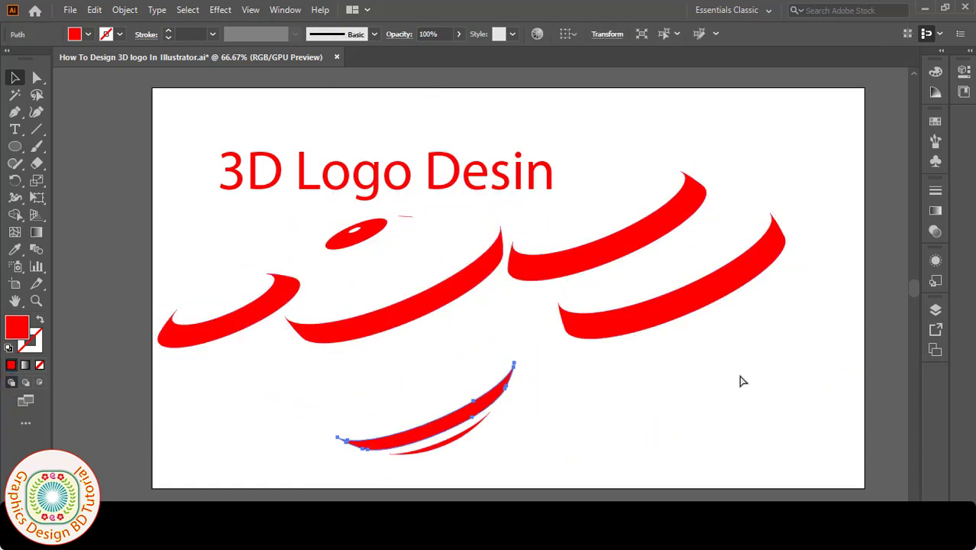
{"action": "key", "text": "ctrl+z"}
{"action": "key", "text": "ctrl+z"}
{"action": "key", "text": "ctrl+z"}
{"action": "key", "text": "ctrl+z"}
{"action": "mouse_move", "coordinate": [495, 340]}
{"action": "left_mouse_down"}
{"action": "mouse_move", "coordinate": [831, 294]}
{"action": "mouse_move", "coordinate": [789, 278]}
{"action": "left_mouse_up"}
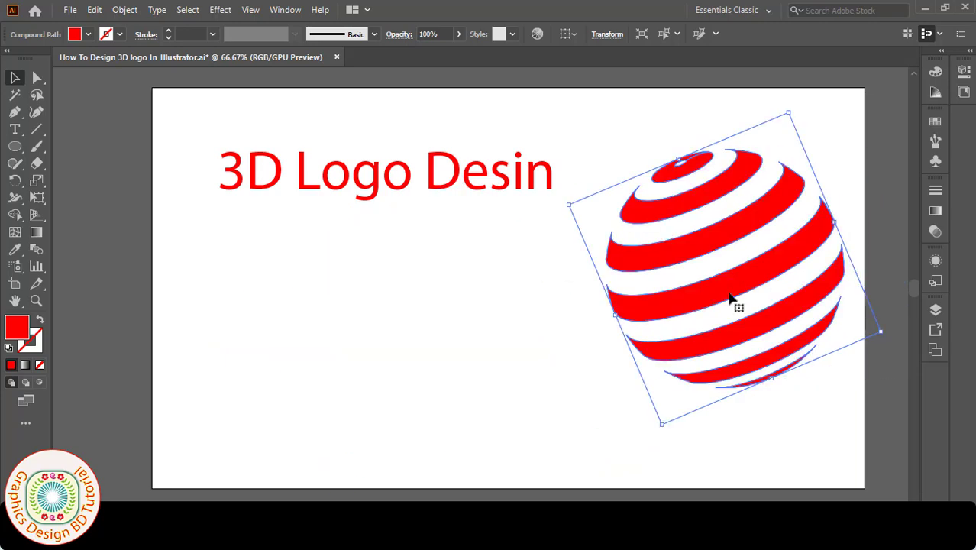
{"action": "left_click", "coordinate": [505, 331]}
{"action": "left_click", "coordinate": [686, 257]}
- Delete the sphere, move the title to the top, and correct it to '3D Logo Design'
{"action": "key", "text": "Delete"}
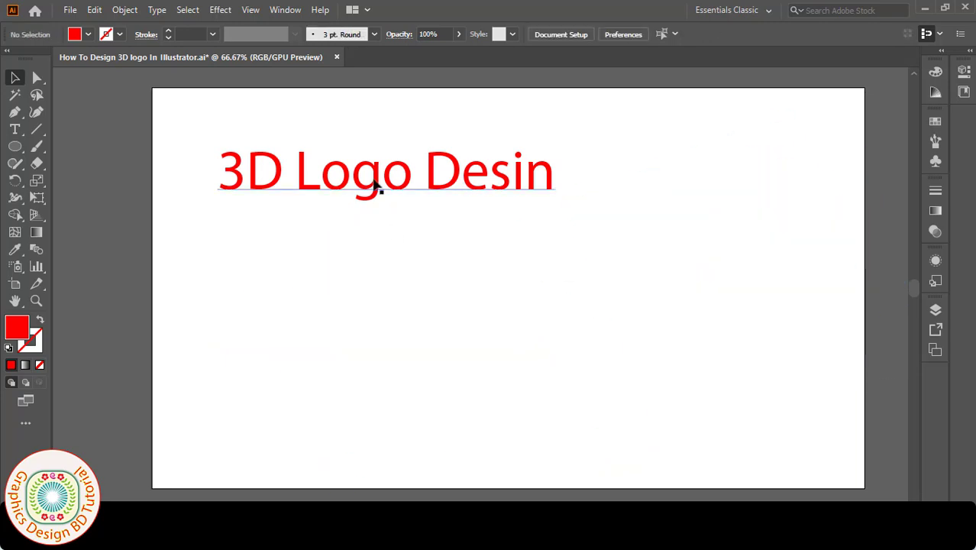
{"action": "left_click_drag", "start_coordinate": [376, 185], "coordinate": [556, 129]}
{"action": "key", "text": "t"}
{"action": "type", "text": "g"}
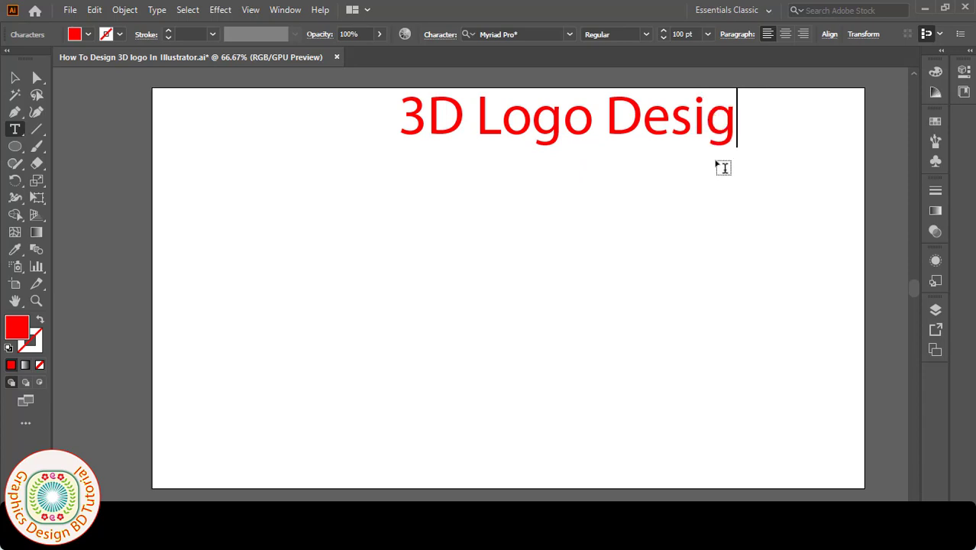
{"action": "type", "text": "n"}
{"action": "key", "text": "Escape"}
- Nudge the title slightly left and save the document
{"action": "left_click_drag", "start_coordinate": [489, 135], "coordinate": [442, 138]}
{"action": "left_click", "coordinate": [425, 249]}
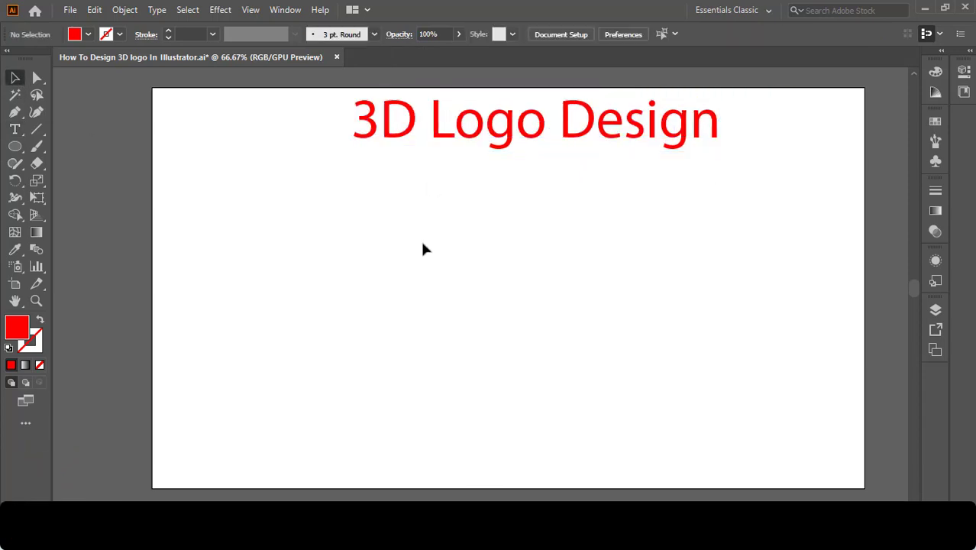
{"action": "key", "text": "ctrl+s"}
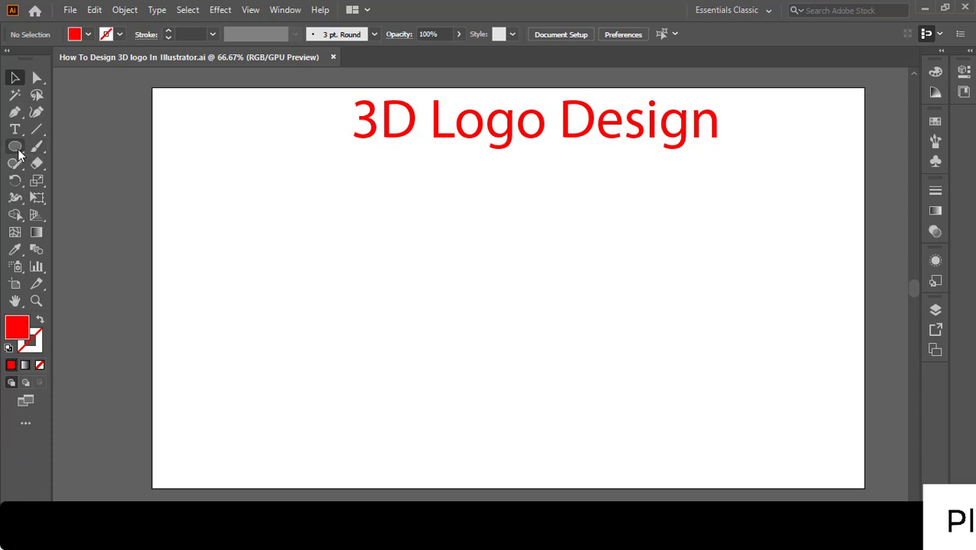
- Draw a long thin red bar under the title and position it
{"action": "left_click_drag", "start_coordinate": [19, 152], "coordinate": [65, 144]}
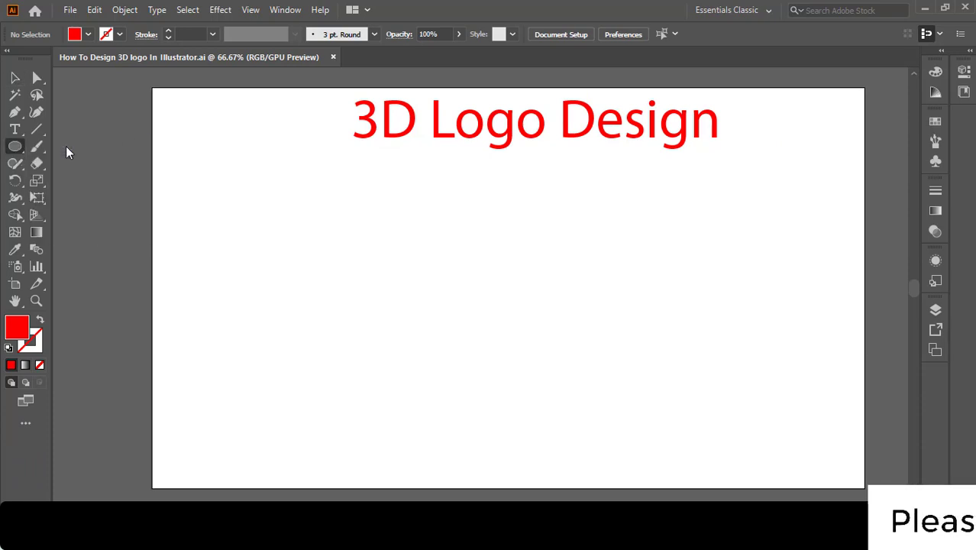
{"action": "left_click_drag", "start_coordinate": [204, 159], "coordinate": [686, 185]}
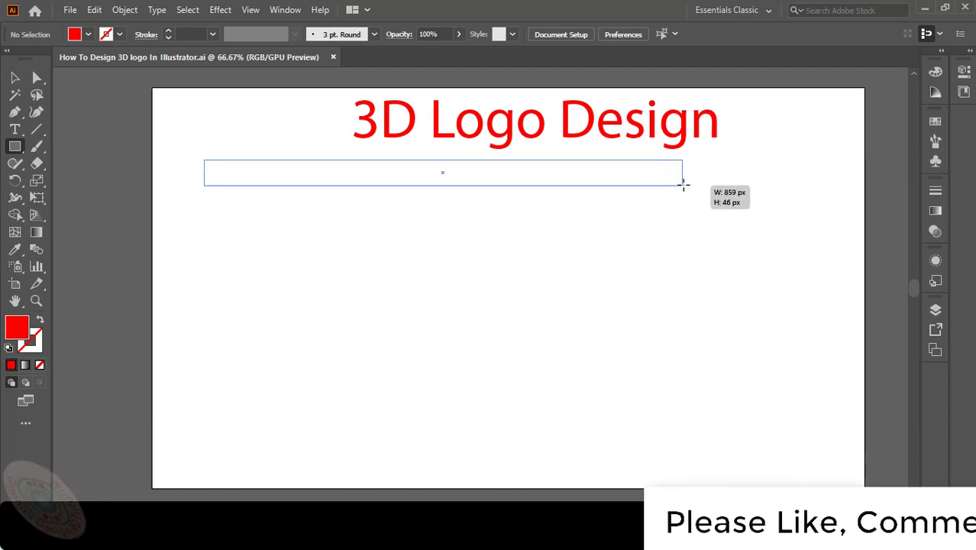
{"action": "left_click_drag", "start_coordinate": [686, 185], "coordinate": [686, 185]}
{"action": "key", "text": "v"}
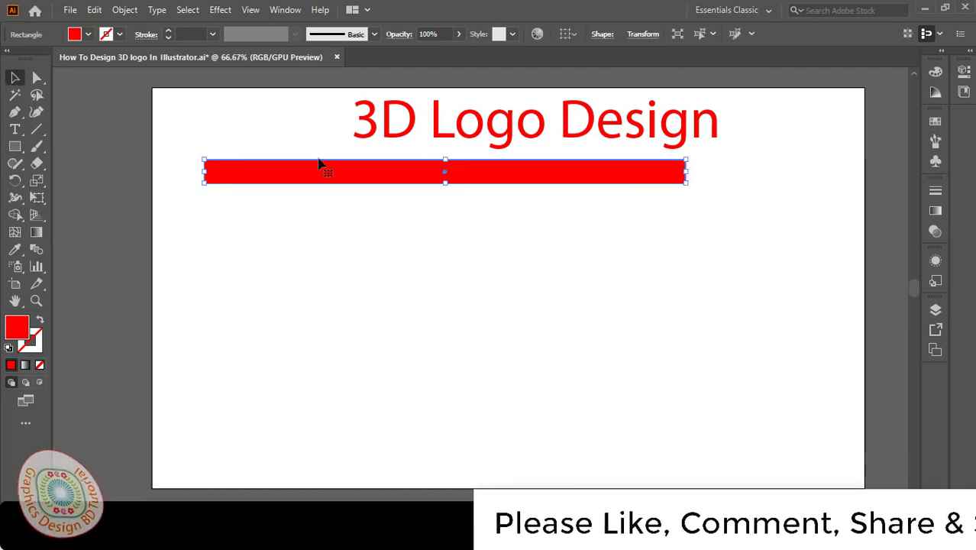
{"action": "left_click_drag", "start_coordinate": [388, 177], "coordinate": [361, 165]}
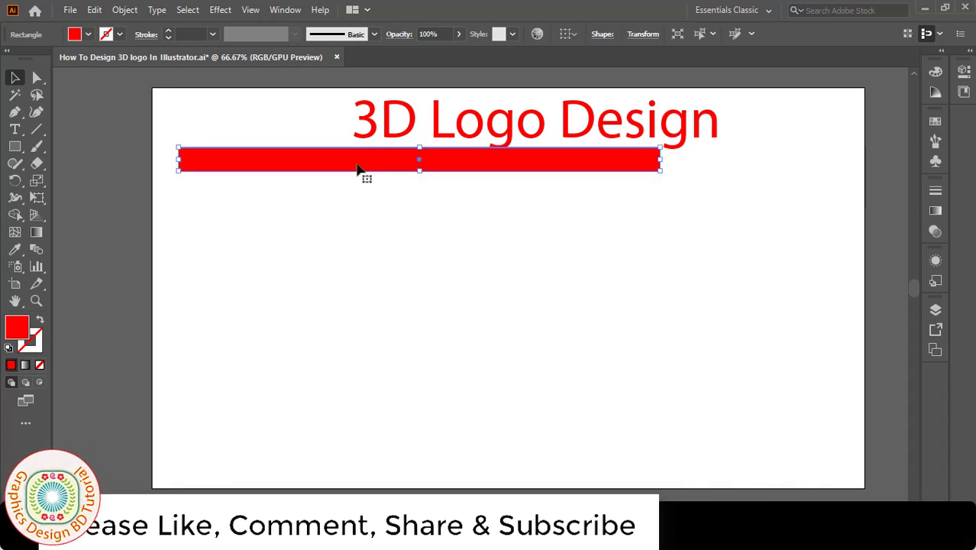
- Duplicate the bar downward and repeat into nine evenly spaced bars, then select them all
{"action": "left_click_drag", "start_coordinate": [356, 169], "coordinate": [356, 208]}
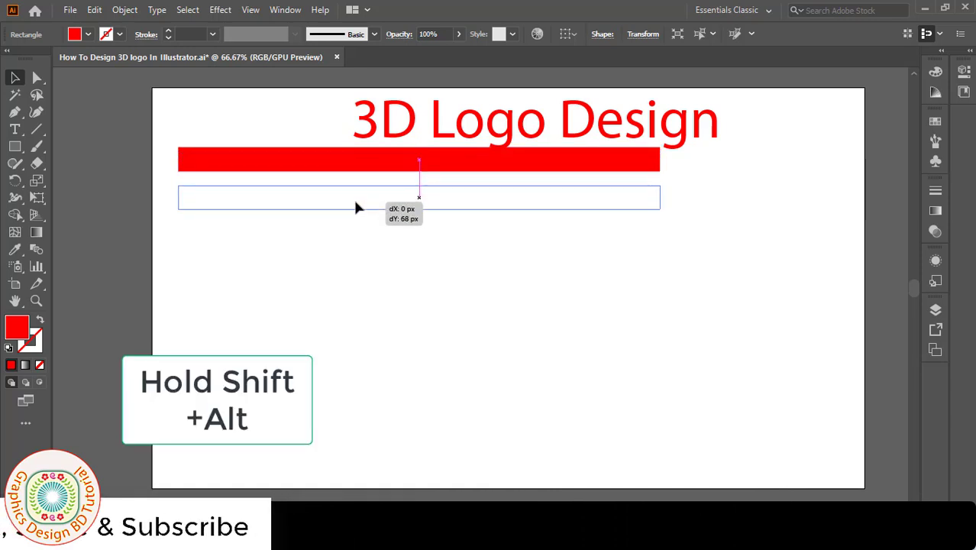
{"action": "left_click_drag", "start_coordinate": [356, 207], "coordinate": [358, 206]}
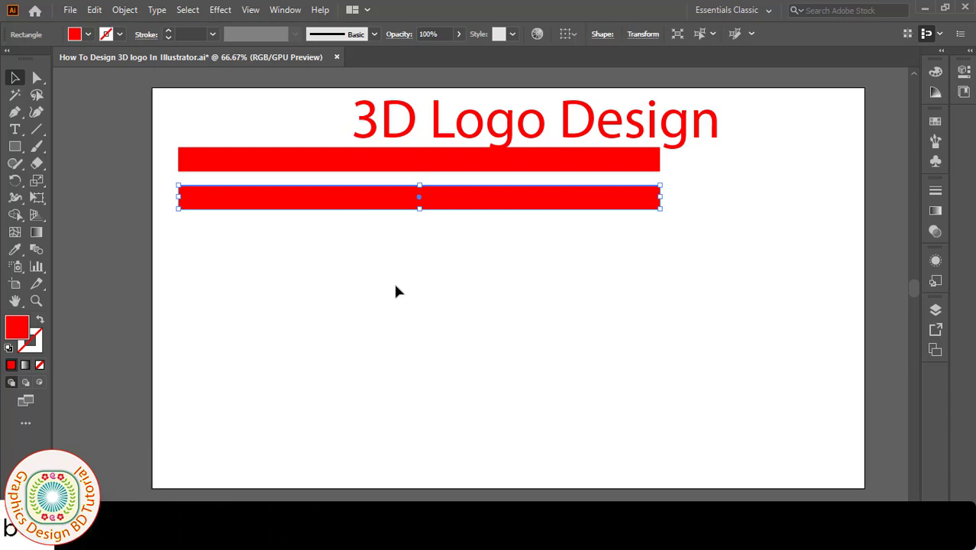
{"action": "key", "text": "a"}
{"action": "key", "text": "ctrl+d"}
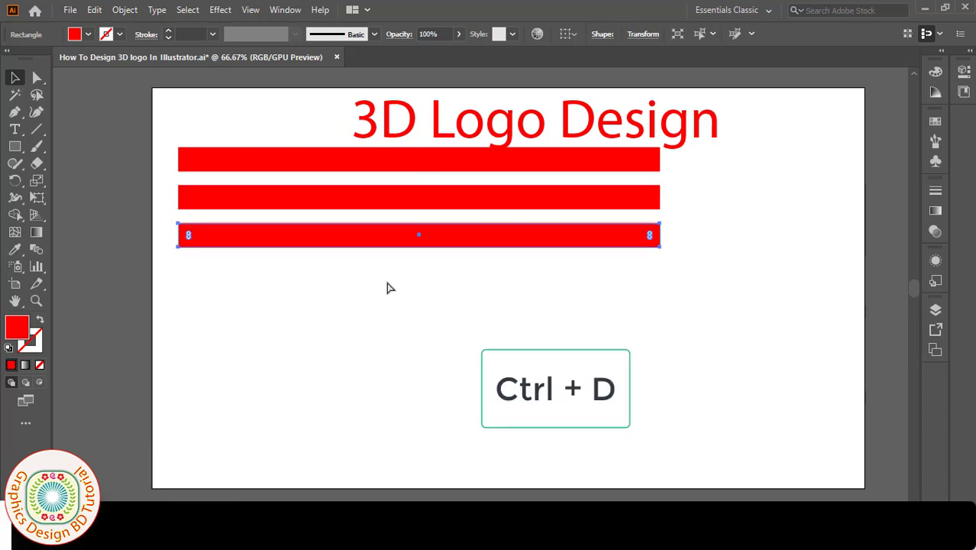
{"action": "key", "text": "ctrl+d"}
{"action": "key", "text": "ctrl+d"}
{"action": "key", "text": "ctrl+d"}
{"action": "key", "text": "ctrl+d"}
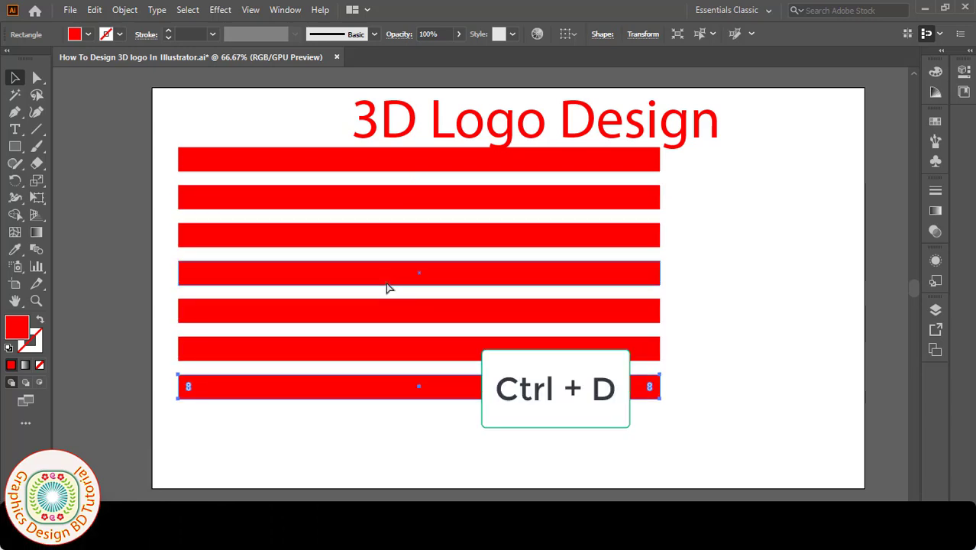
{"action": "key", "text": "ctrl+d"}
{"action": "key", "text": "ctrl+d"}
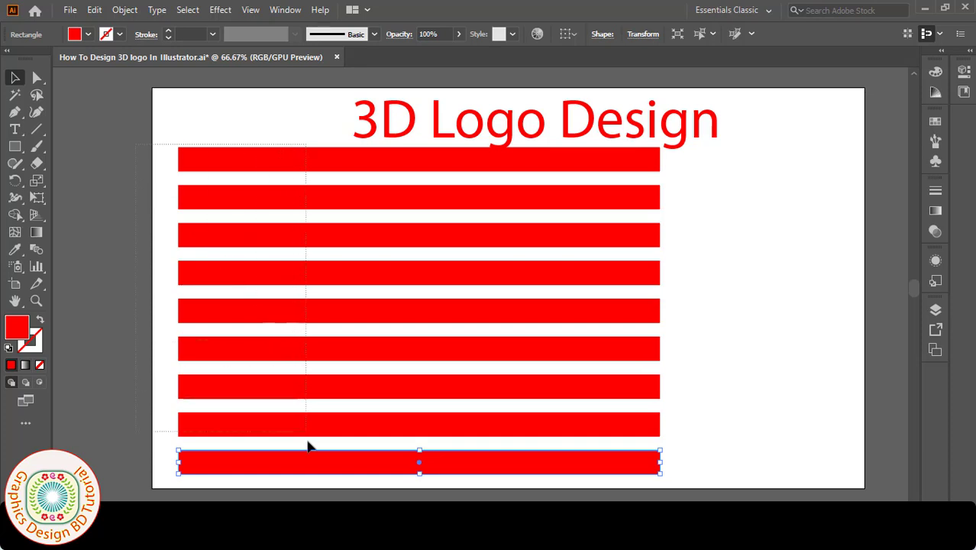
{"action": "left_click_drag", "start_coordinate": [307, 487], "coordinate": [308, 487]}
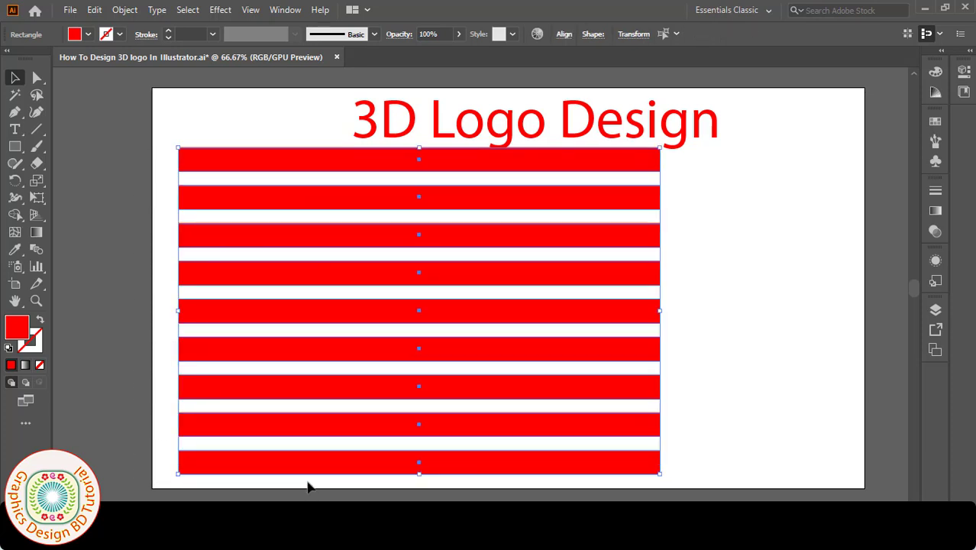
- Combine the nine bars into one compound path and show the Symbols panel
{"action": "left_click", "coordinate": [124, 10]}
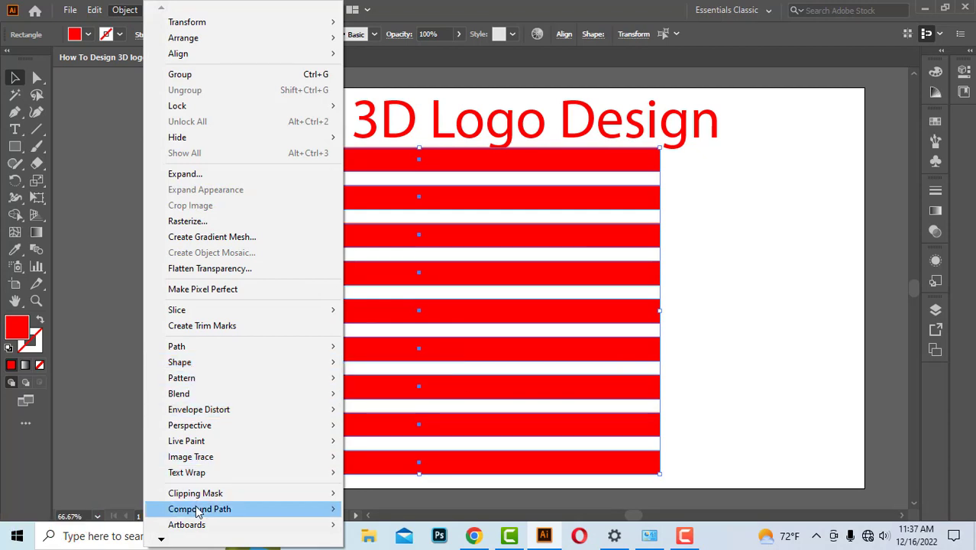
{"action": "mouse_move", "coordinate": [200, 508]}
{"action": "left_click", "coordinate": [373, 509]}
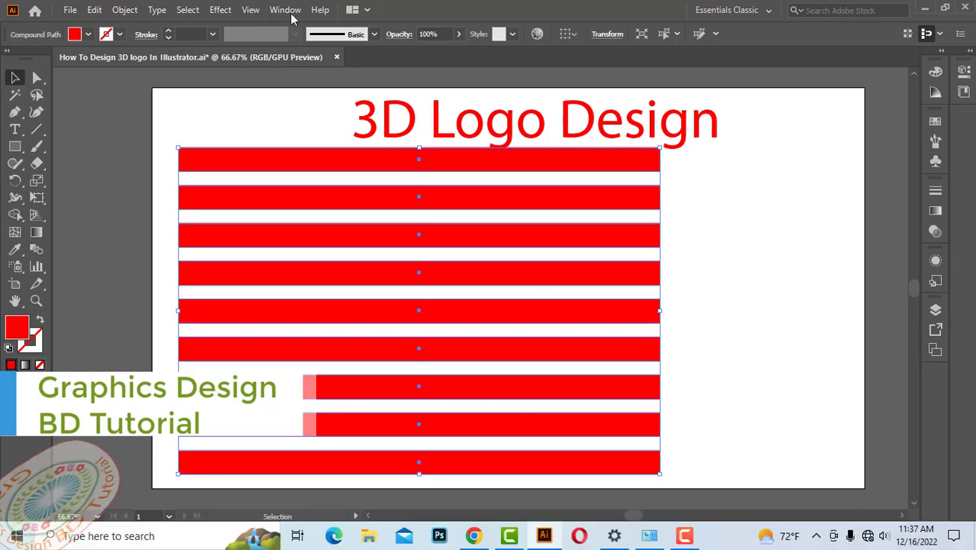
{"action": "left_click", "coordinate": [284, 10]}
{"action": "scroll", "coordinate": [370, 401], "scroll_direction": "down", "scroll_amount": 2}
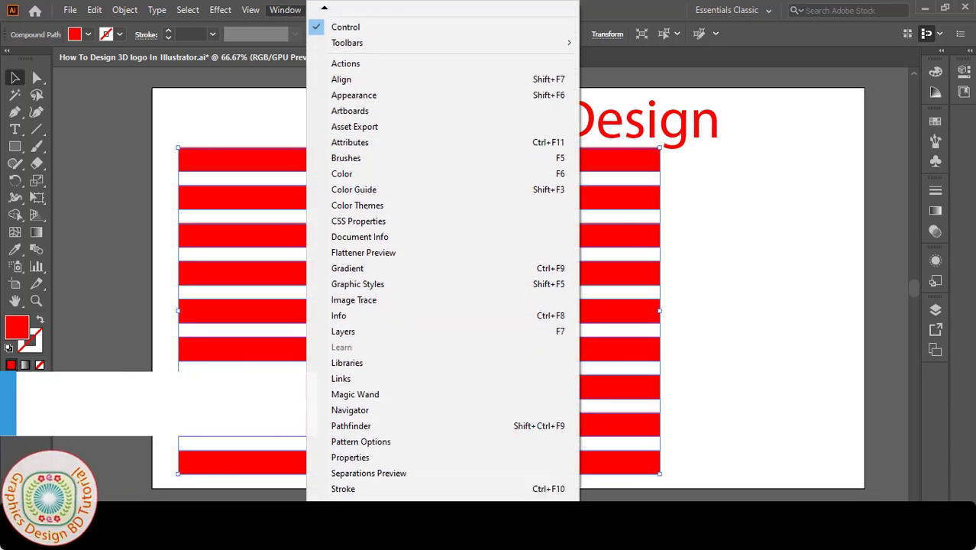
{"action": "scroll", "coordinate": [359, 488], "scroll_direction": "down", "scroll_amount": 2}
{"action": "scroll", "coordinate": [359, 489], "scroll_direction": "down", "scroll_amount": 1}
{"action": "scroll", "coordinate": [359, 488], "scroll_direction": "down", "scroll_amount": 2}
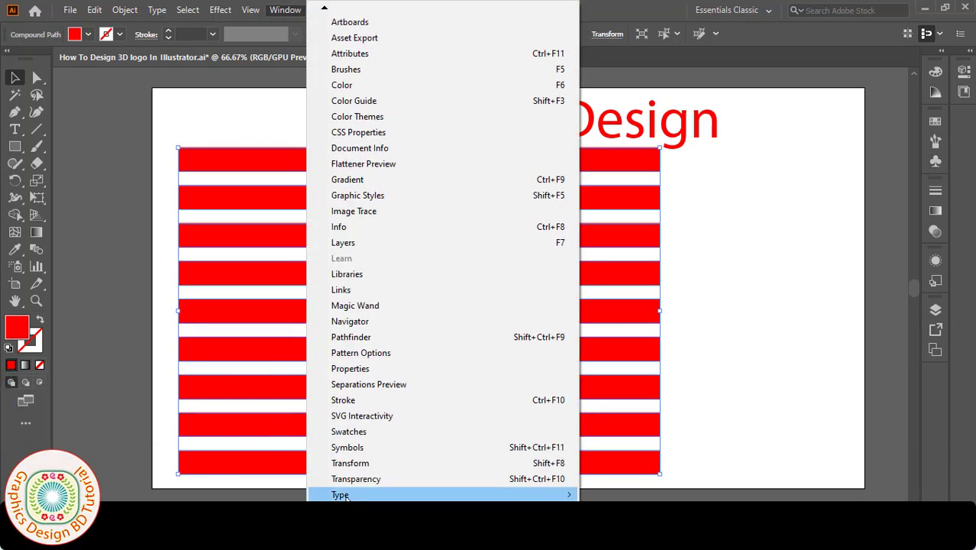
{"action": "left_click", "coordinate": [362, 447]}
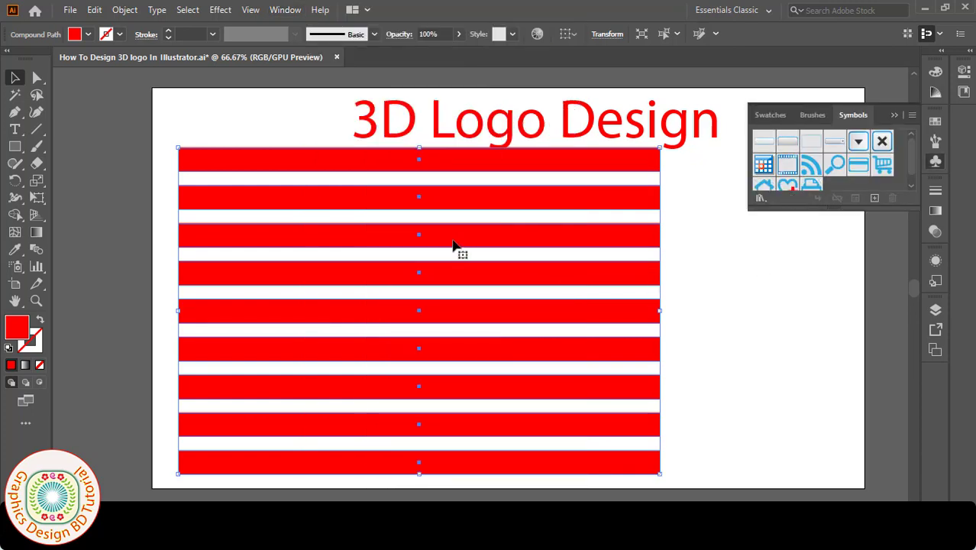
- Save the striped compound path as a '3D Logo' symbol, then delete the artboard instance
{"action": "left_click_drag", "start_coordinate": [452, 244], "coordinate": [820, 153]}
{"action": "type", "text": "3D Lo"}
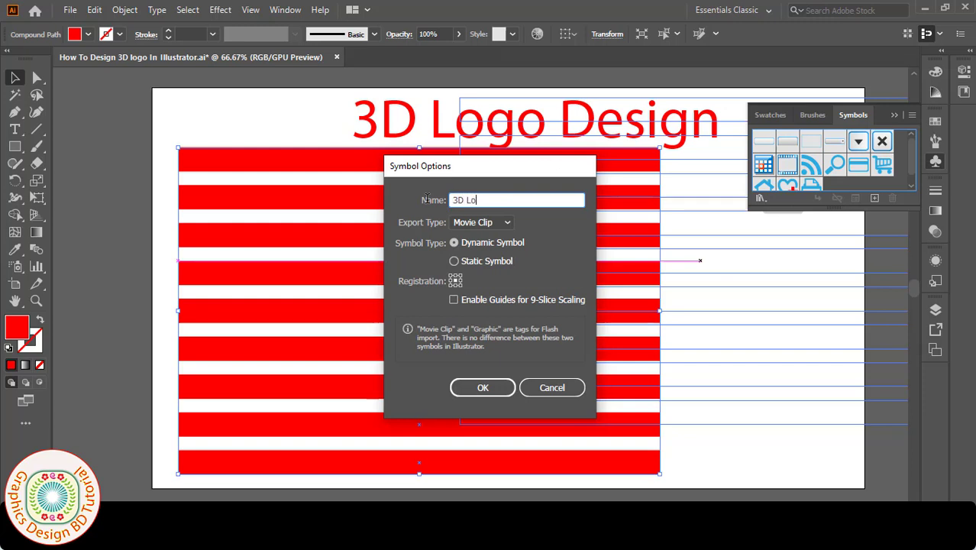
{"action": "type", "text": "go"}
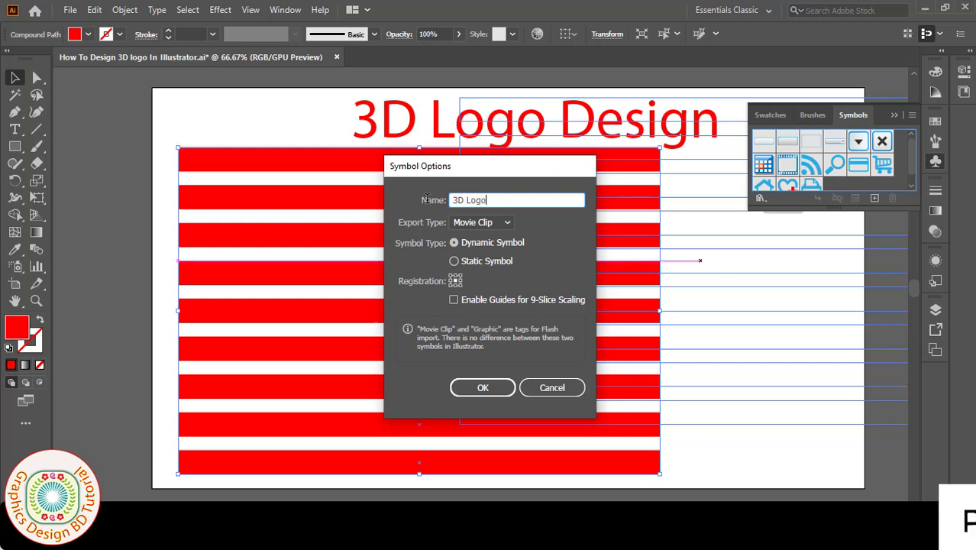
{"action": "left_click", "coordinate": [476, 388]}
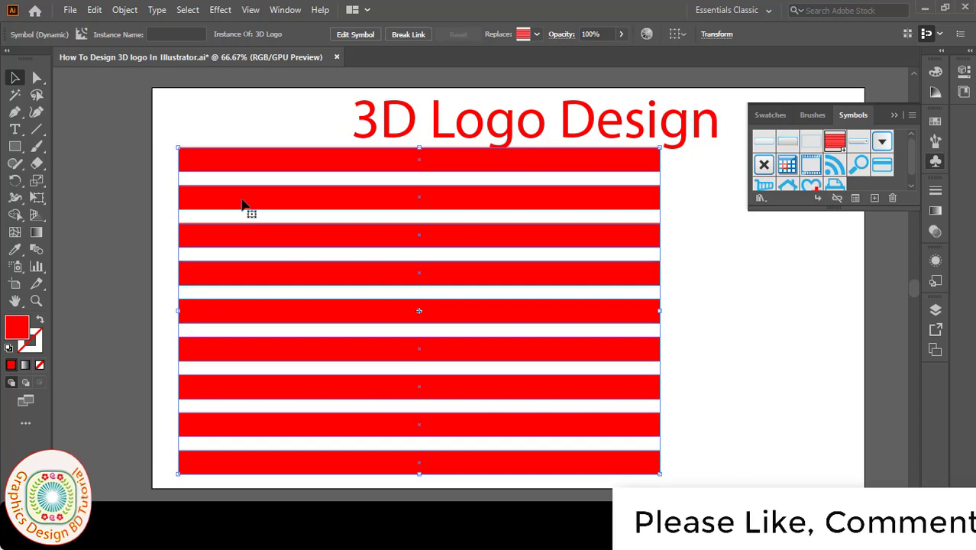
{"action": "key", "text": "Delete"}
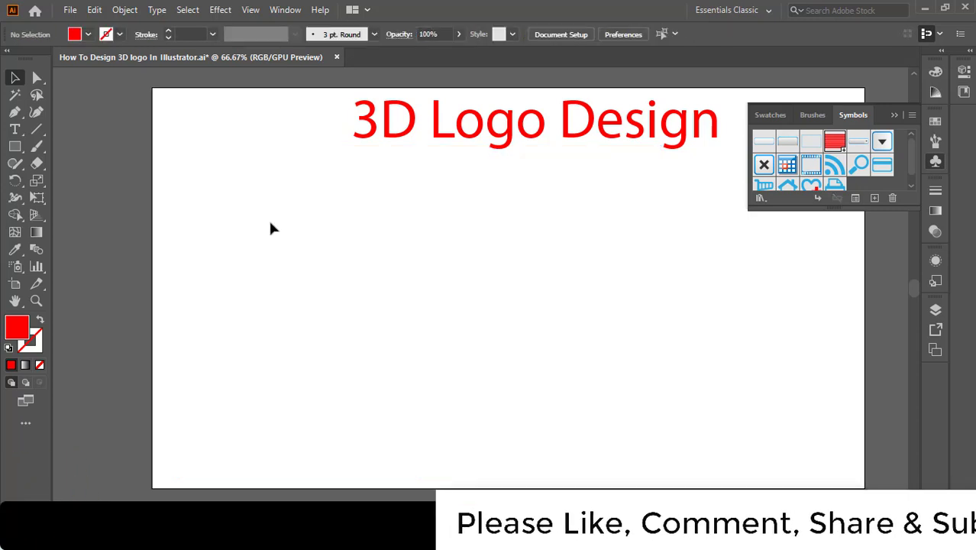
- Draw a red circle about 407 px across below the title and move it up-left
{"action": "left_click", "coordinate": [15, 147]}
{"action": "left_click", "coordinate": [76, 181]}
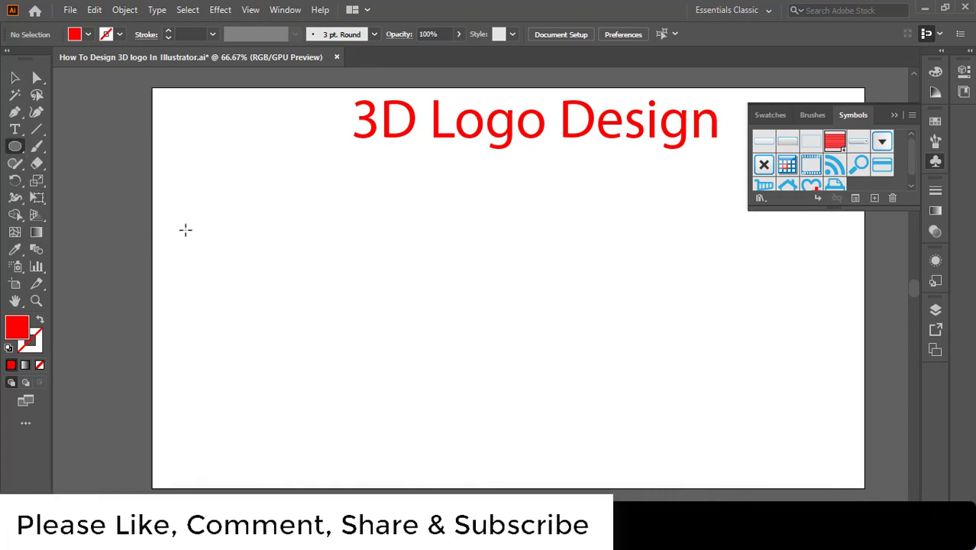
{"action": "left_click_drag", "start_coordinate": [251, 213], "coordinate": [444, 410]}
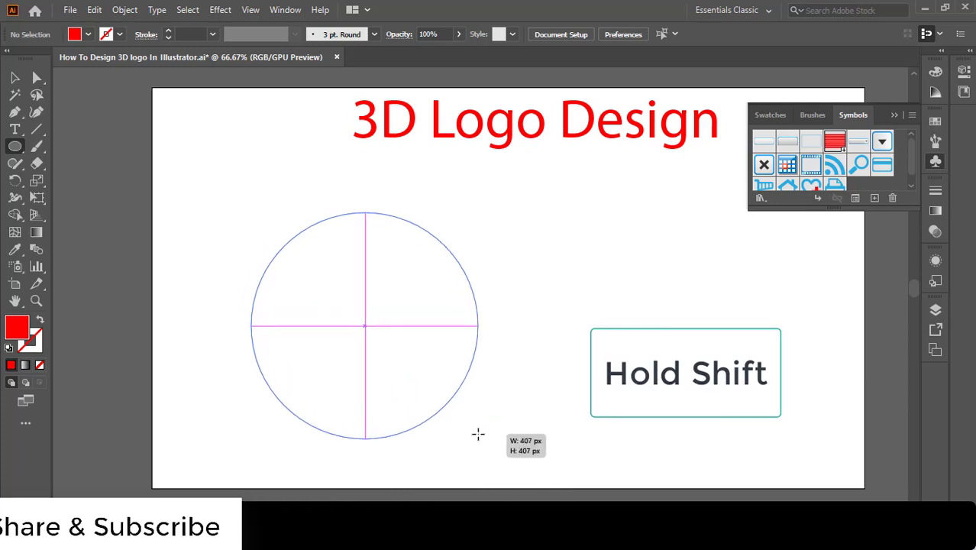
{"action": "left_click_drag", "start_coordinate": [444, 409], "coordinate": [478, 438]}
{"action": "left_click", "coordinate": [15, 78]}
{"action": "left_click_drag", "start_coordinate": [371, 283], "coordinate": [342, 256]}
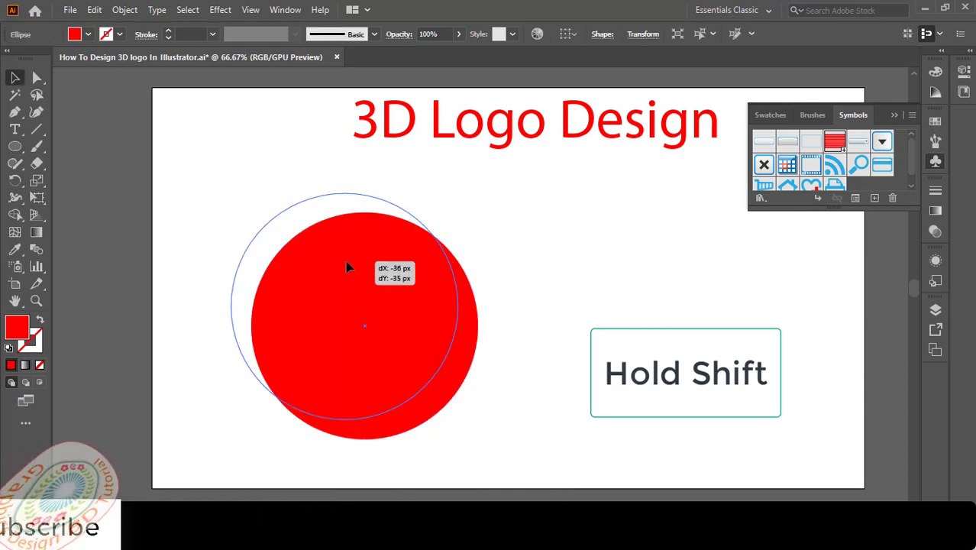
{"action": "left_click_drag", "start_coordinate": [348, 297], "coordinate": [267, 262]}
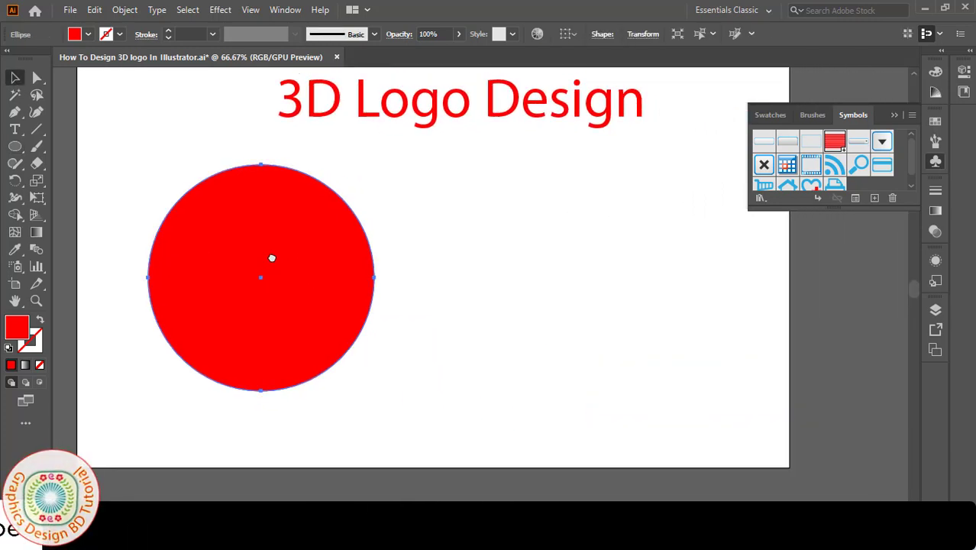
{"action": "left_click", "coordinate": [37, 79]}
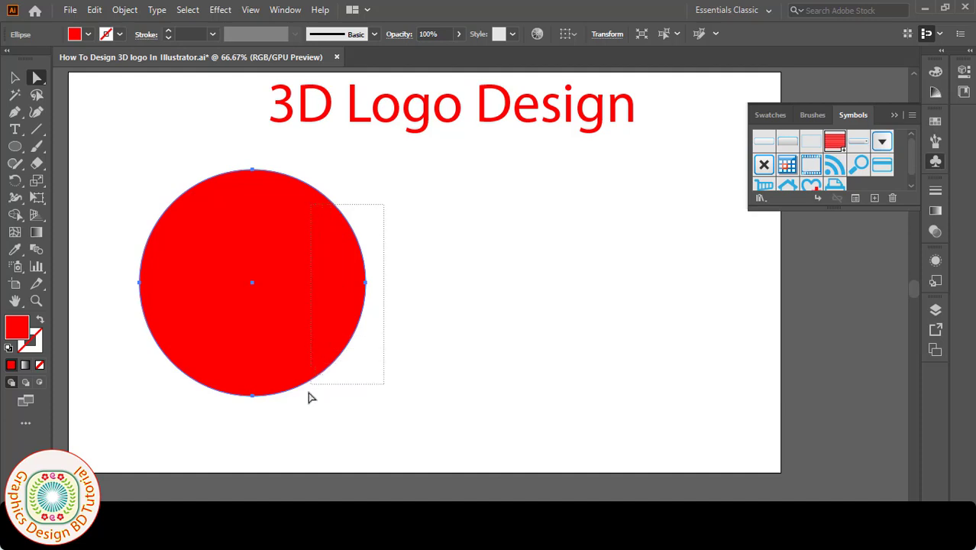
- Delete the circle's right anchor, enlarge and reposition the half-circle, and fill it cyan
{"action": "left_click_drag", "start_coordinate": [384, 204], "coordinate": [306, 401]}
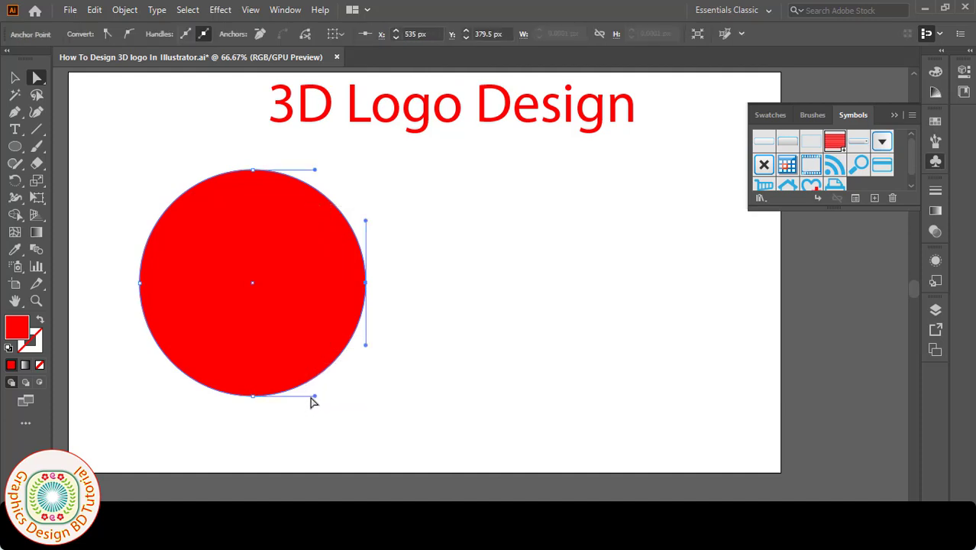
{"action": "key", "text": "Delete"}
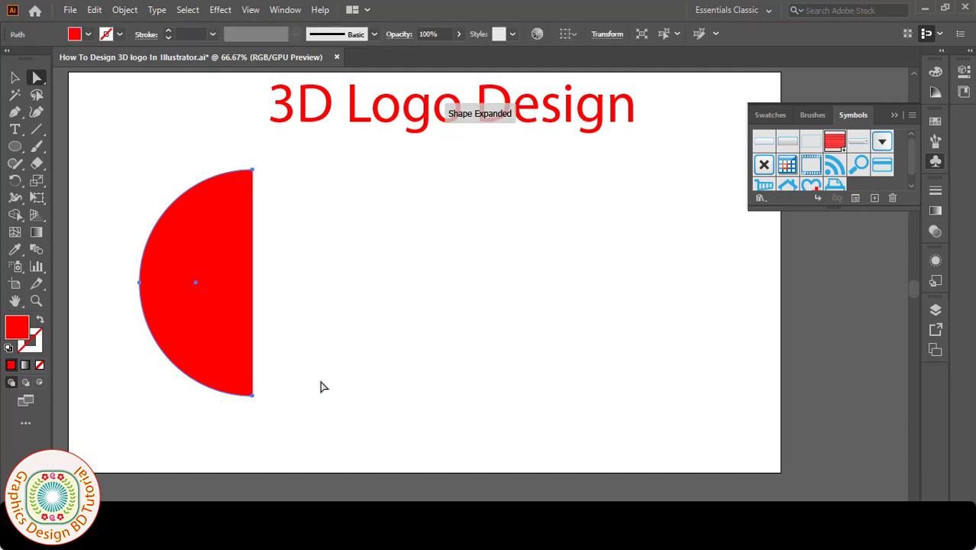
{"action": "key", "text": "v"}
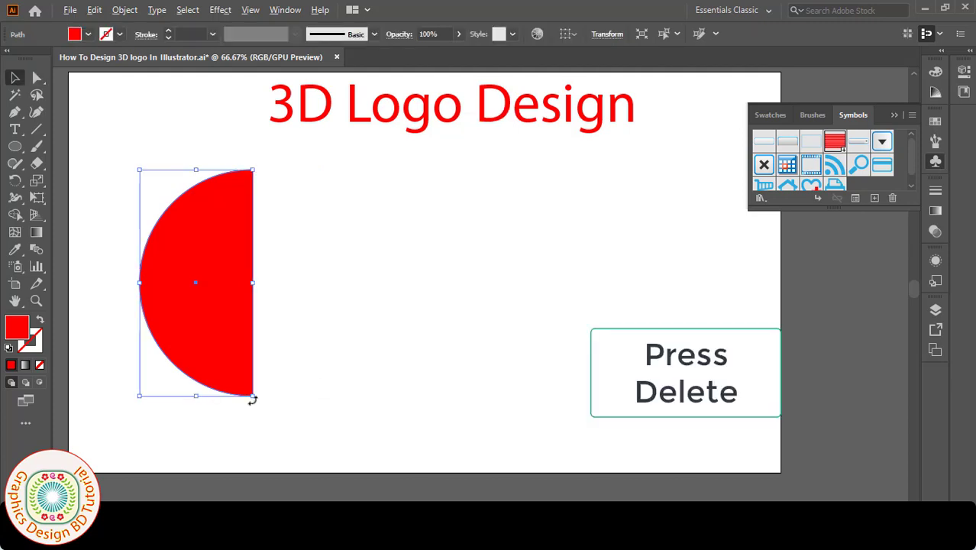
{"action": "left_click_drag", "start_coordinate": [253, 395], "coordinate": [267, 424]}
{"action": "left_click_drag", "start_coordinate": [217, 337], "coordinate": [241, 346]}
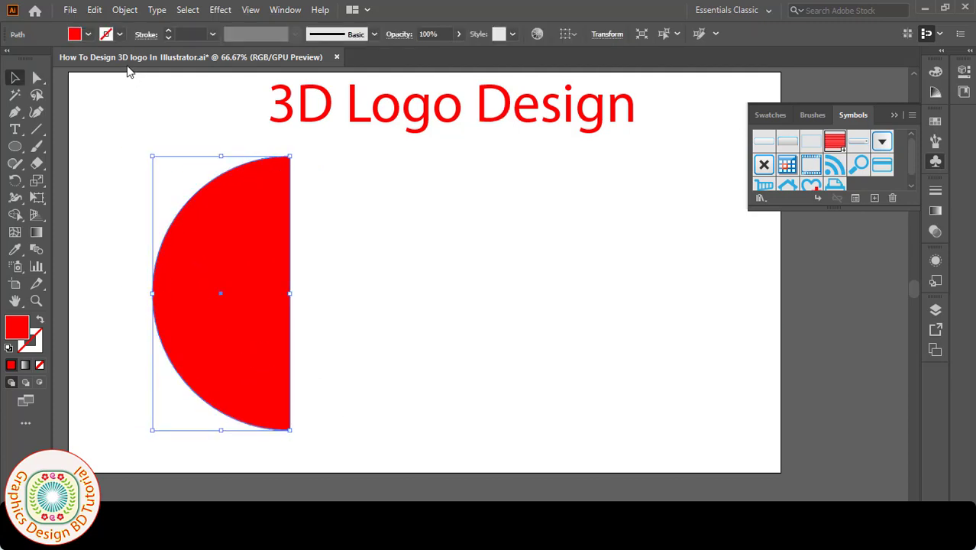
{"action": "left_click", "coordinate": [87, 37]}
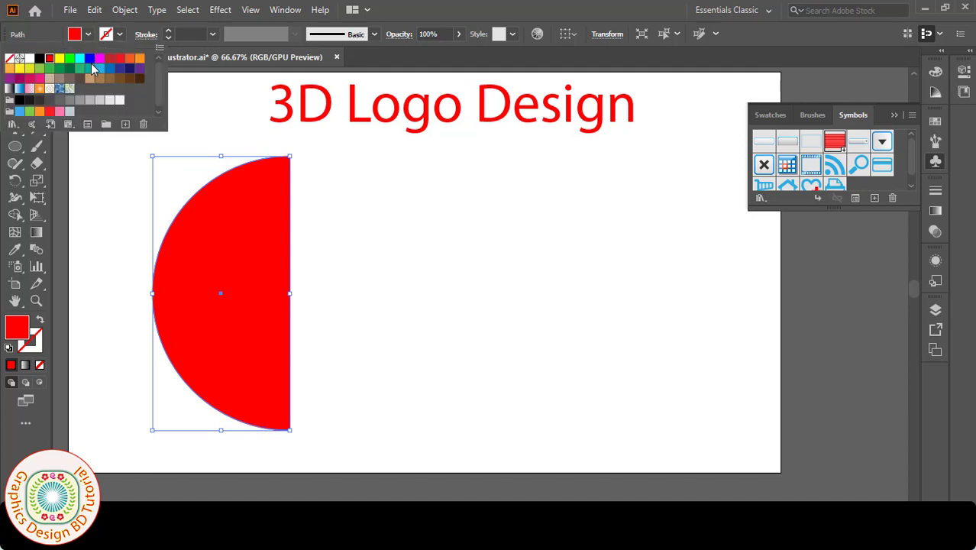
{"action": "left_click", "coordinate": [80, 64]}
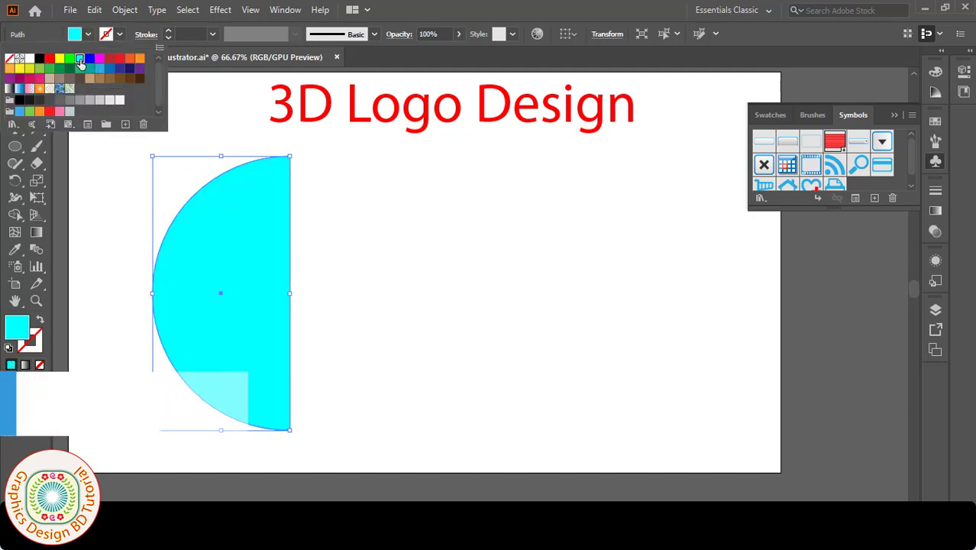
{"action": "left_click", "coordinate": [221, 10]}
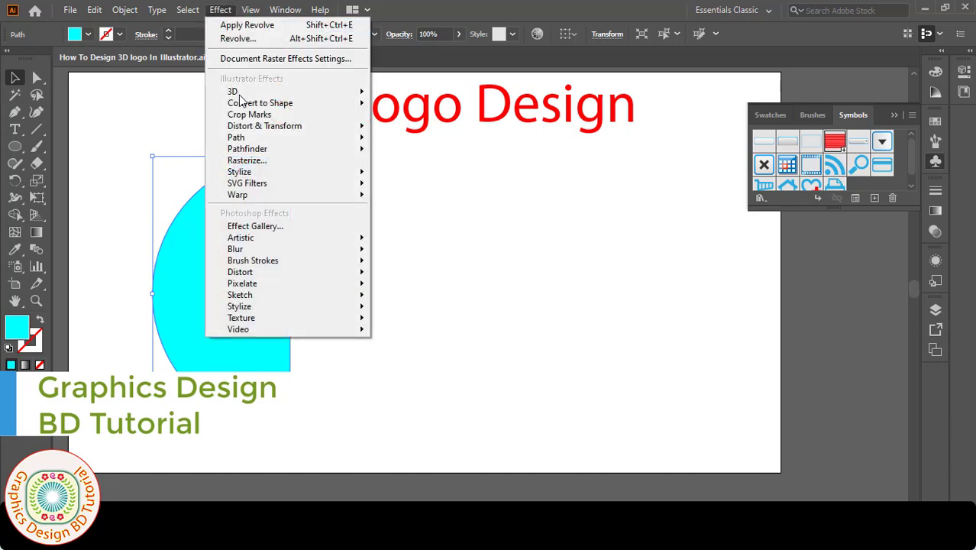
{"action": "mouse_move", "coordinate": [290, 91]}
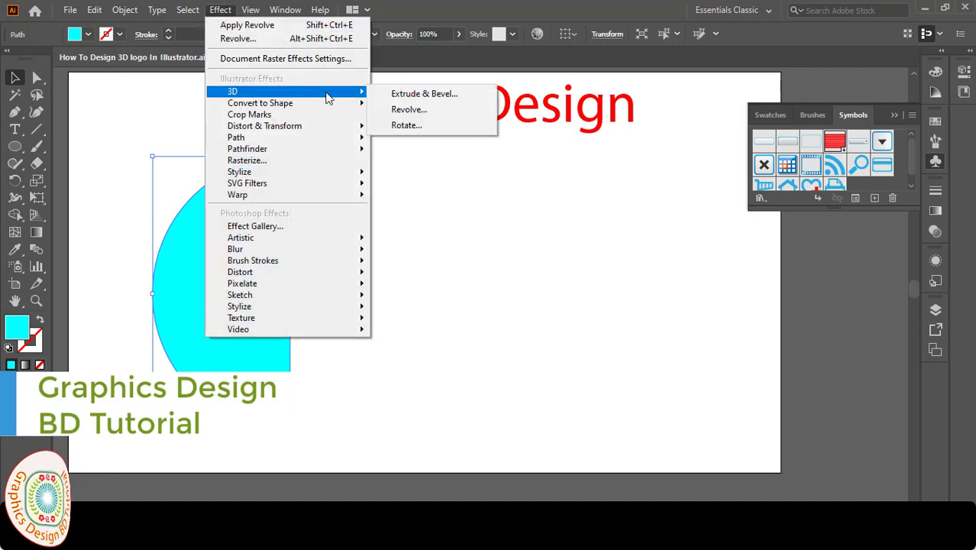
- Apply 3D Revolve from the right edge with Diffuse Shading and 200 blend steps
{"action": "left_click", "coordinate": [410, 110]}
{"action": "left_click", "coordinate": [759, 477]}
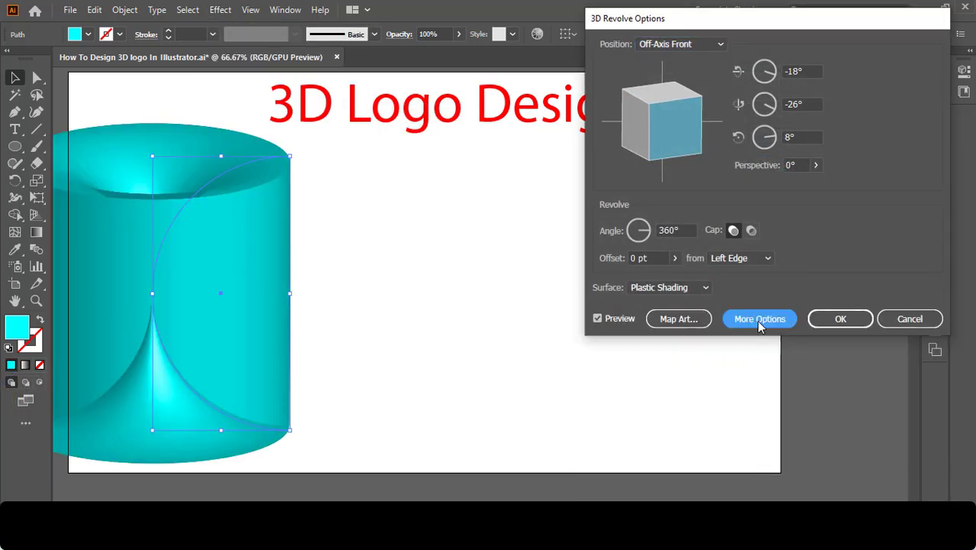
{"action": "left_click", "coordinate": [703, 288]}
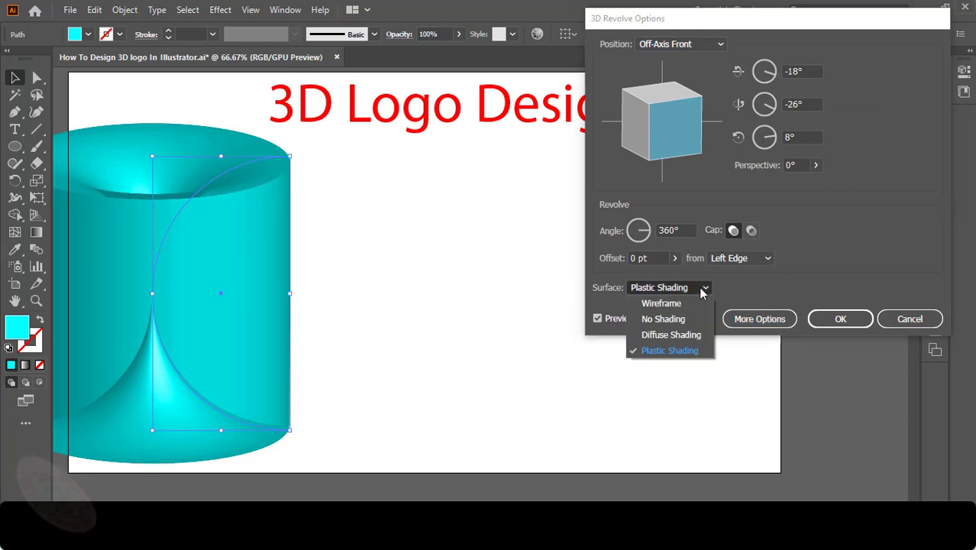
{"action": "left_click", "coordinate": [685, 336]}
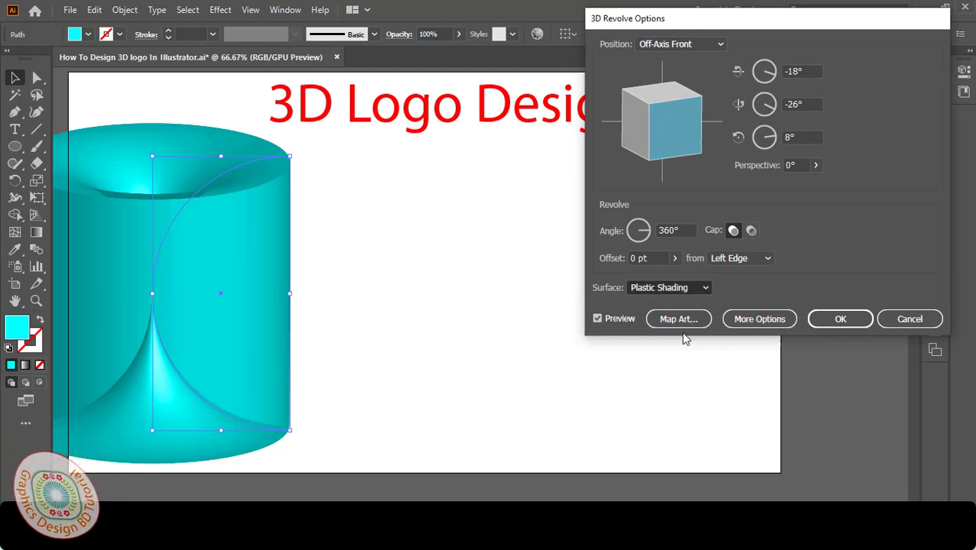
{"action": "left_click", "coordinate": [767, 260]}
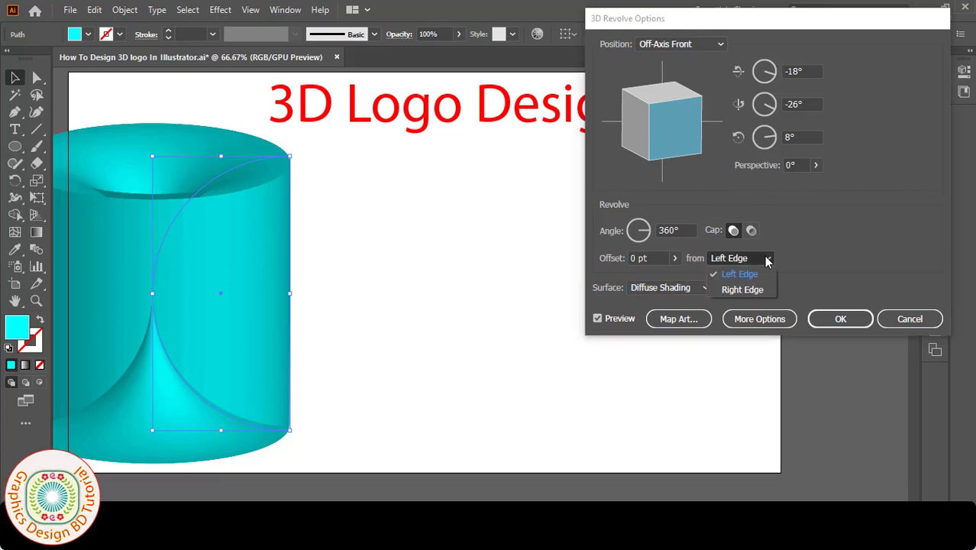
{"action": "left_click", "coordinate": [742, 290]}
{"action": "left_click", "coordinate": [758, 320]}
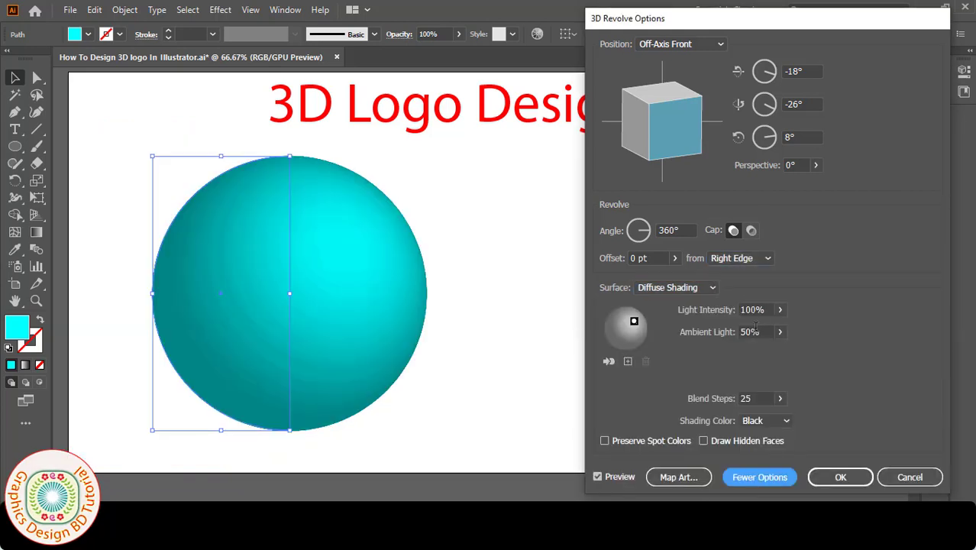
{"action": "double_click", "coordinate": [746, 398]}
{"action": "type", "text": "200"}
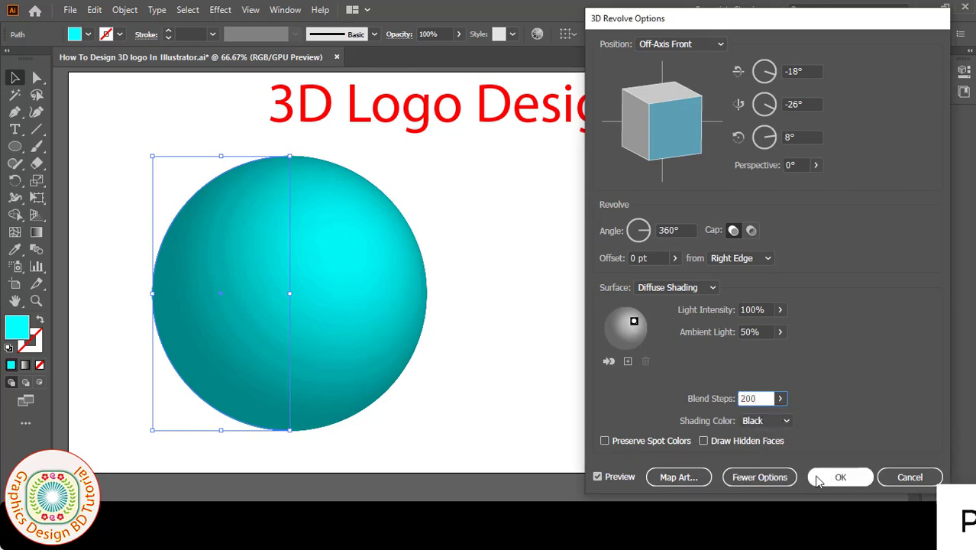
{"action": "left_click", "coordinate": [678, 476]}
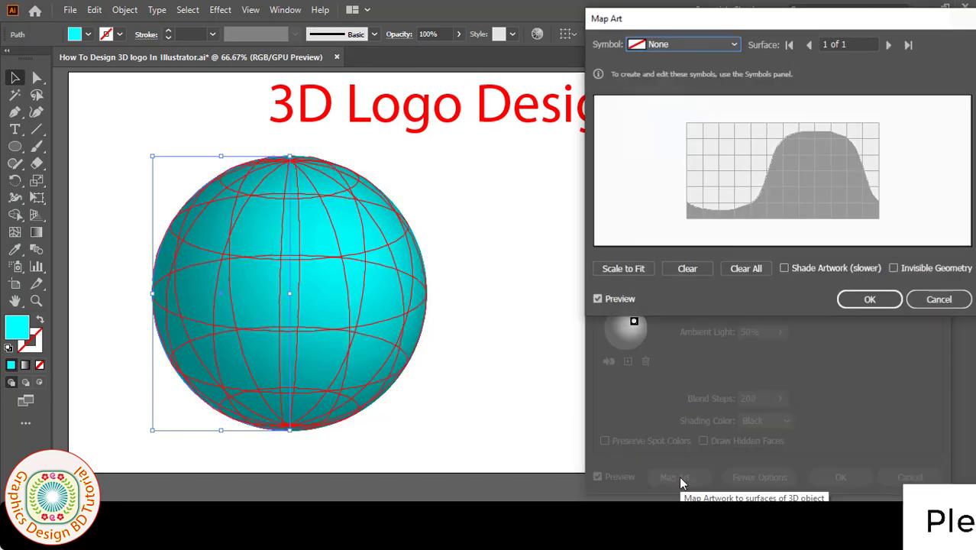
- Map the 3D Logo symbol onto the sphere, stretched to cover its whole surface
{"action": "left_click", "coordinate": [734, 44]}
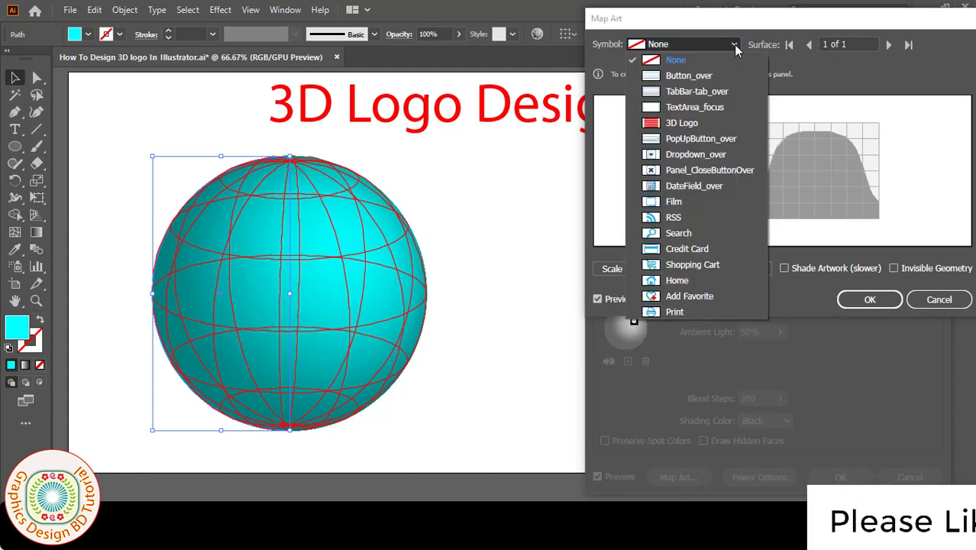
{"action": "left_click", "coordinate": [679, 122]}
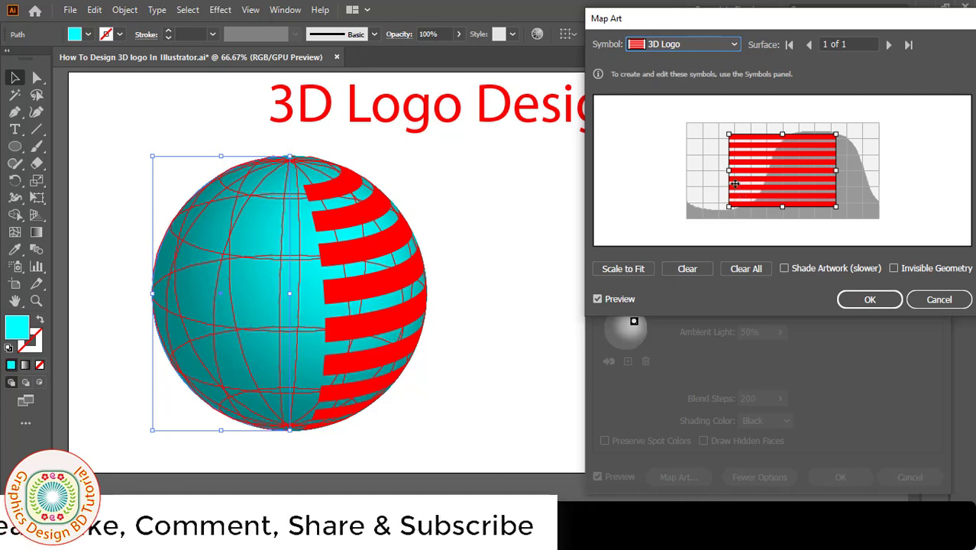
{"action": "left_click_drag", "start_coordinate": [729, 171], "coordinate": [682, 172]}
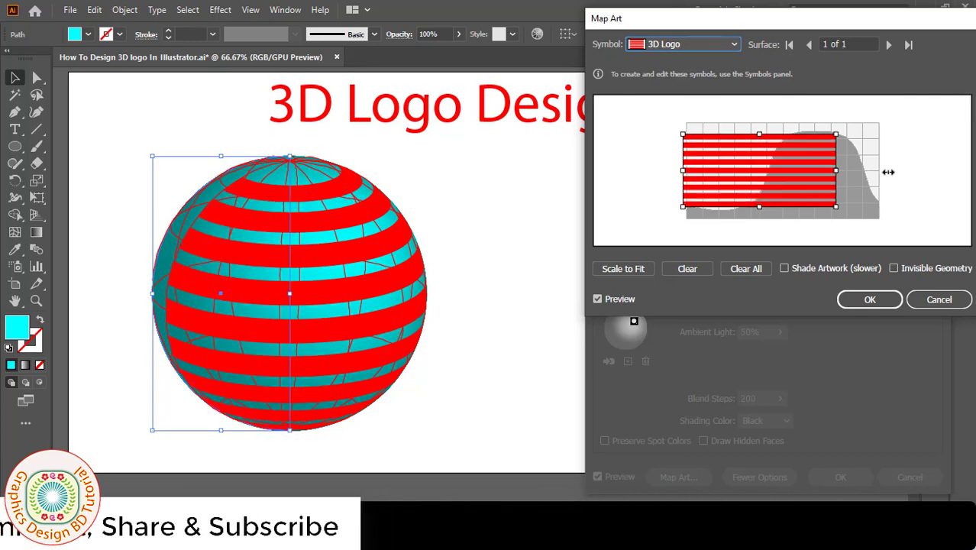
{"action": "left_click_drag", "start_coordinate": [836, 171], "coordinate": [887, 172]}
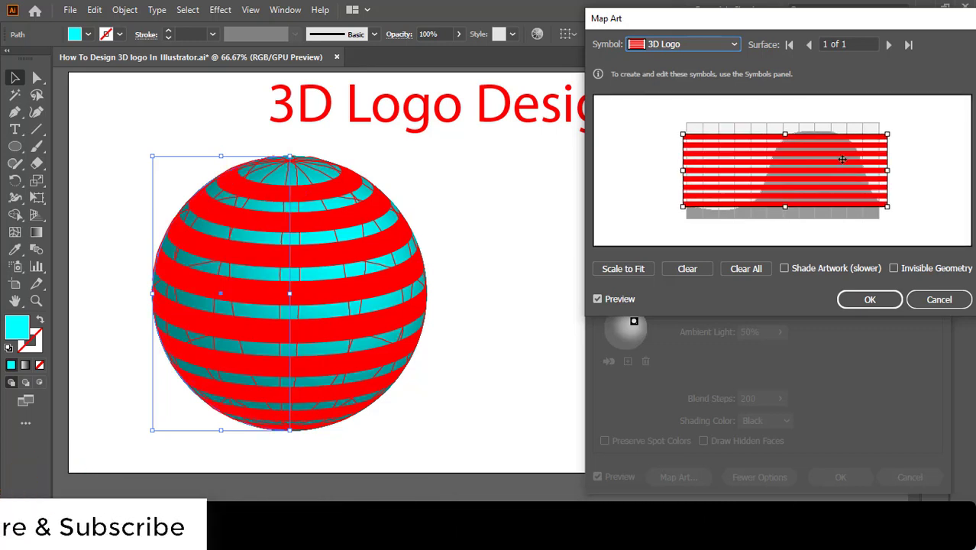
{"action": "left_click_drag", "start_coordinate": [785, 135], "coordinate": [785, 118]}
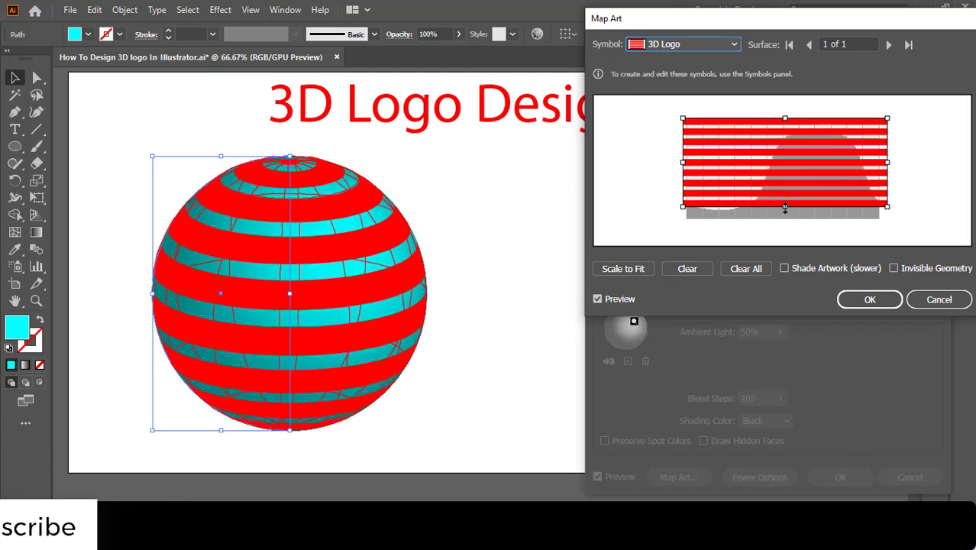
{"action": "left_click_drag", "start_coordinate": [785, 208], "coordinate": [787, 223]}
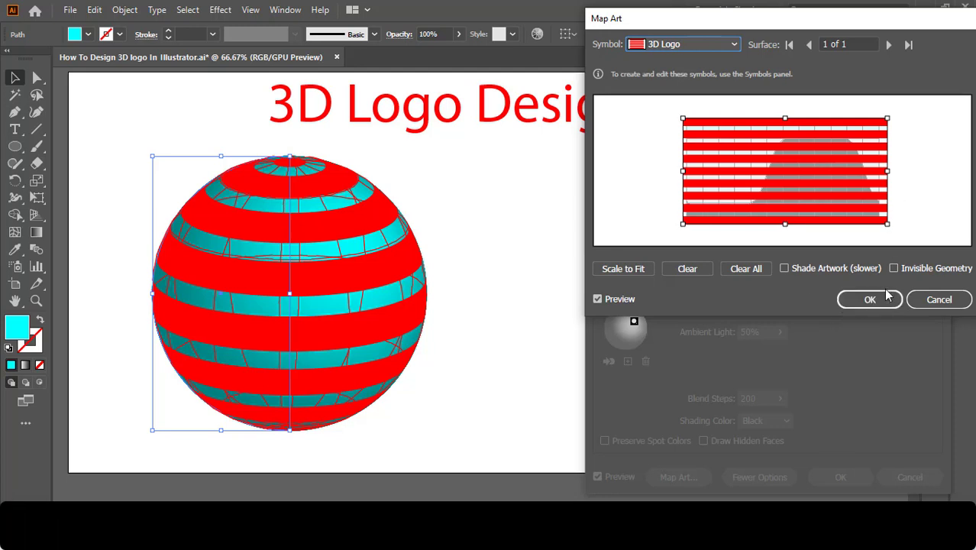
{"action": "left_click_drag", "start_coordinate": [889, 173], "coordinate": [892, 174]}
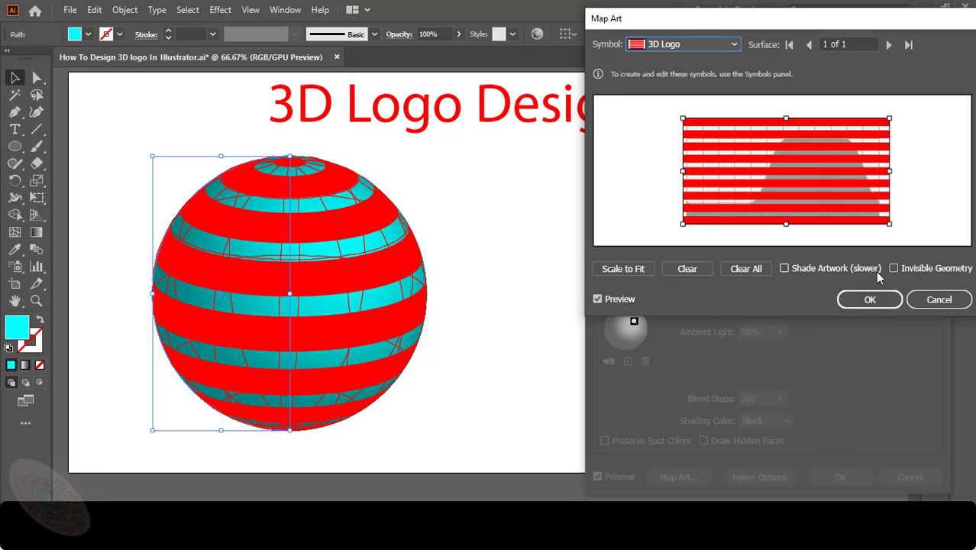
{"action": "left_click", "coordinate": [868, 300]}
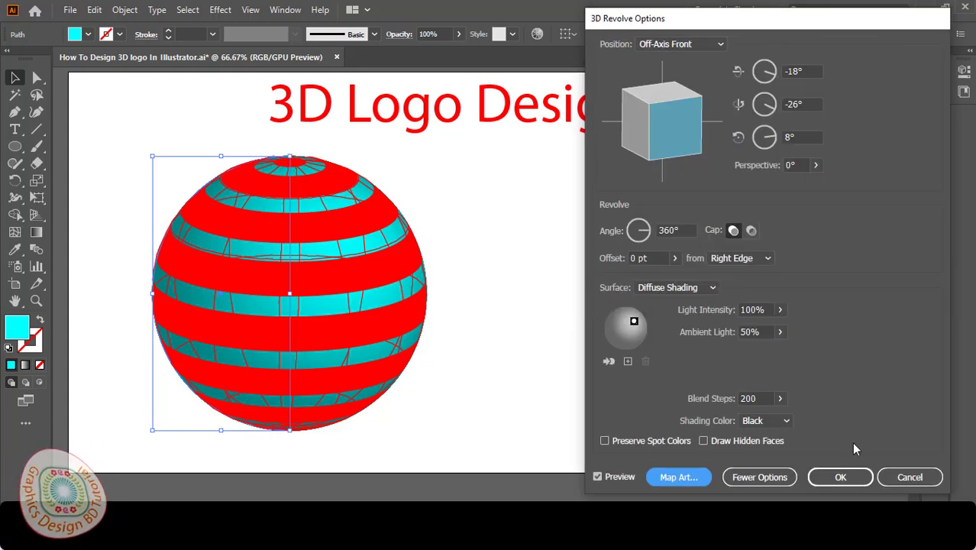
- Apply the 3D revolve, reselect the sphere, and expand its appearance
{"action": "left_click", "coordinate": [839, 477]}
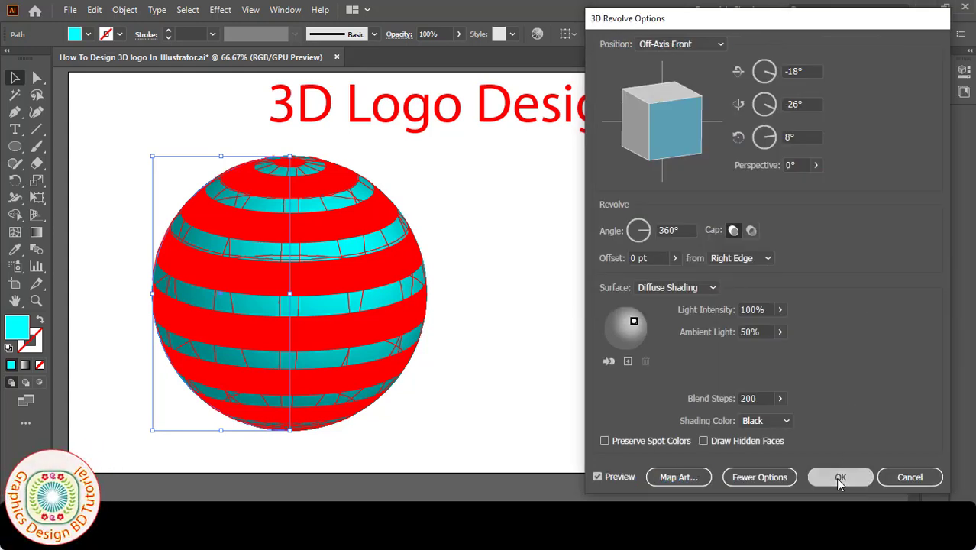
{"action": "left_click", "coordinate": [458, 255]}
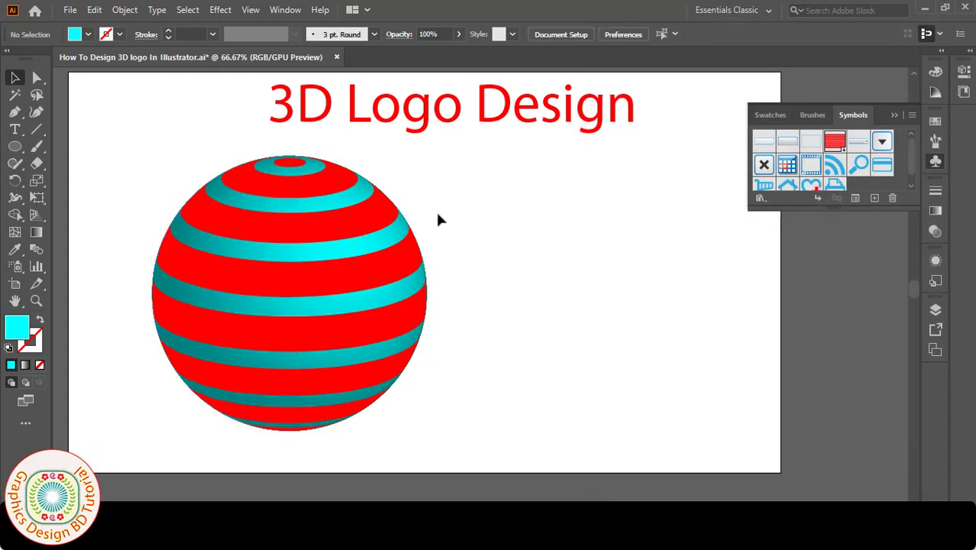
{"action": "left_click_drag", "start_coordinate": [432, 204], "coordinate": [174, 395]}
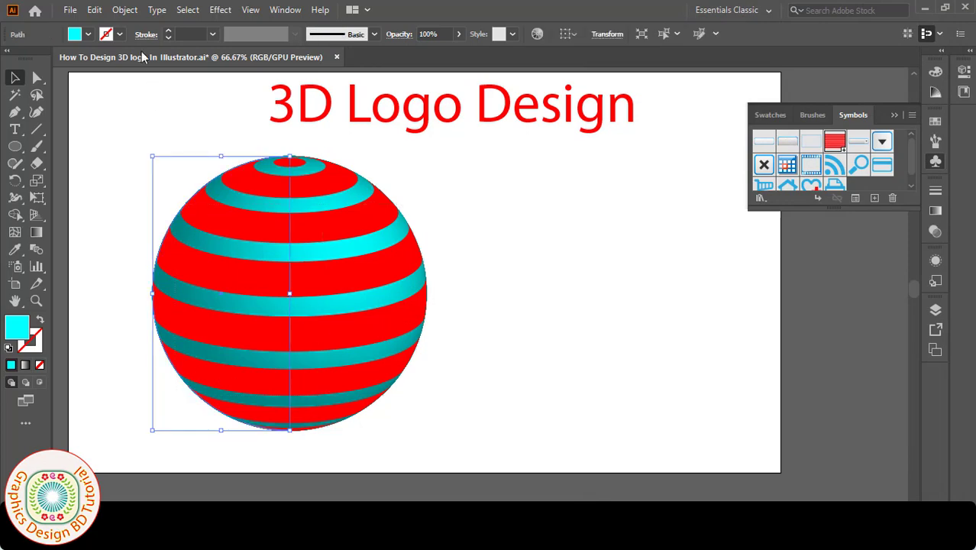
{"action": "left_click", "coordinate": [126, 11]}
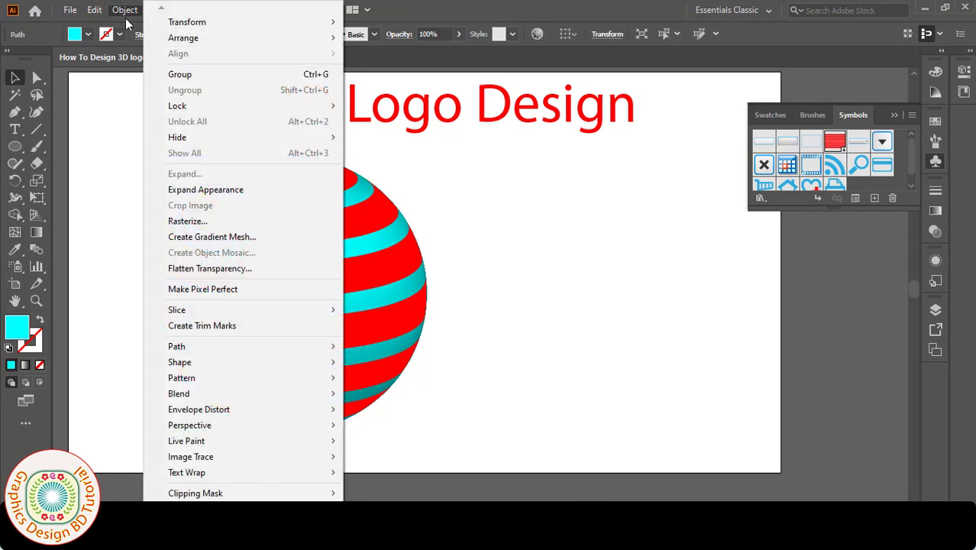
{"action": "left_click", "coordinate": [212, 191]}
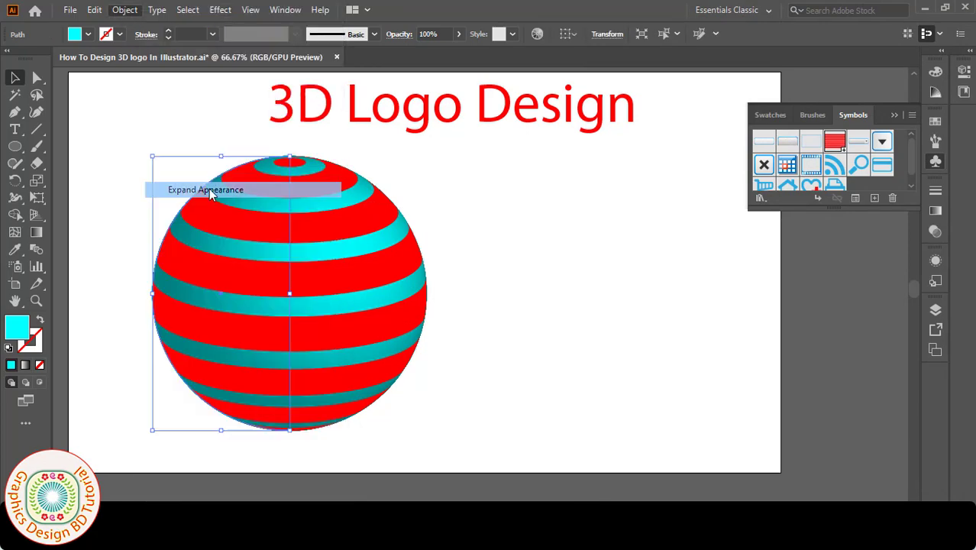
- Expand the sphere and ungroup it twice down to its clip group
{"action": "left_click", "coordinate": [126, 11]}
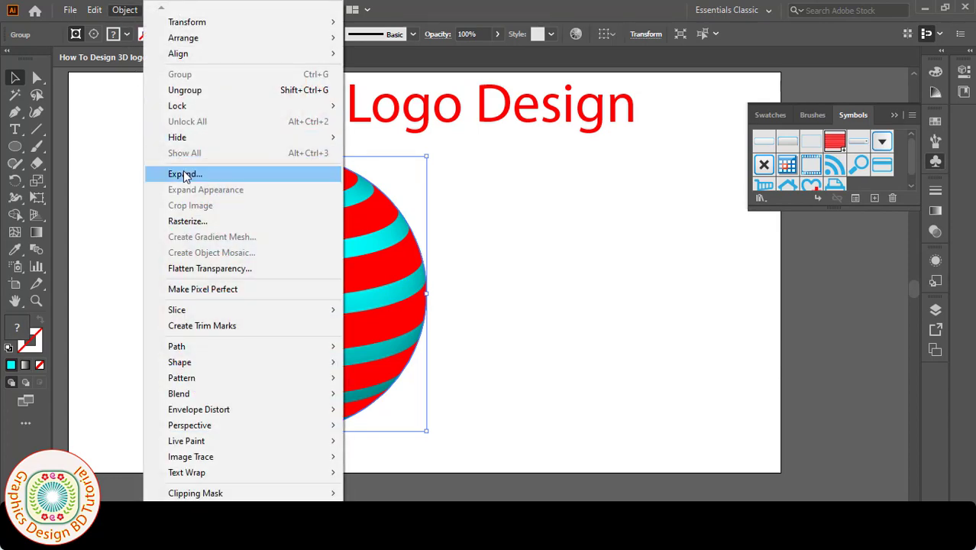
{"action": "left_click", "coordinate": [184, 174]}
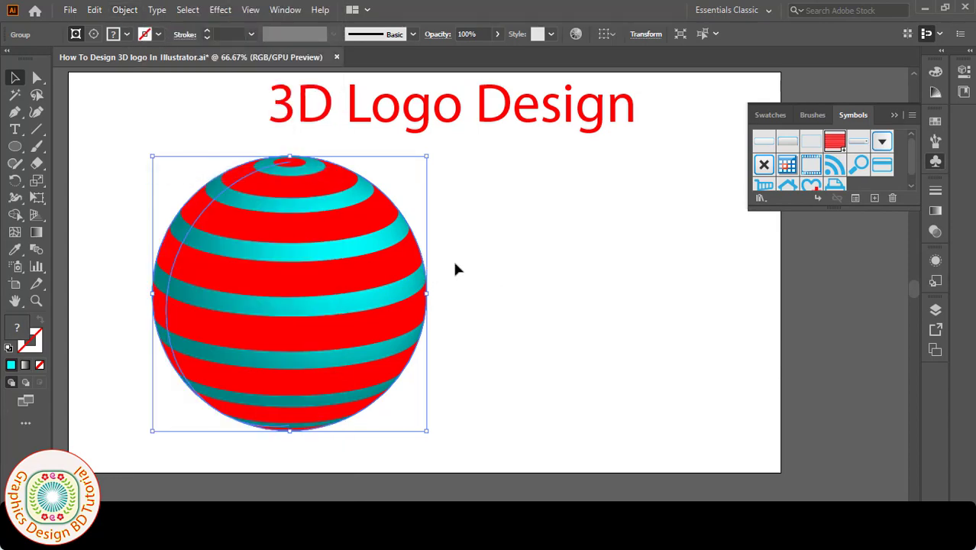
{"action": "right_click", "coordinate": [320, 253]}
{"action": "left_click", "coordinate": [378, 368]}
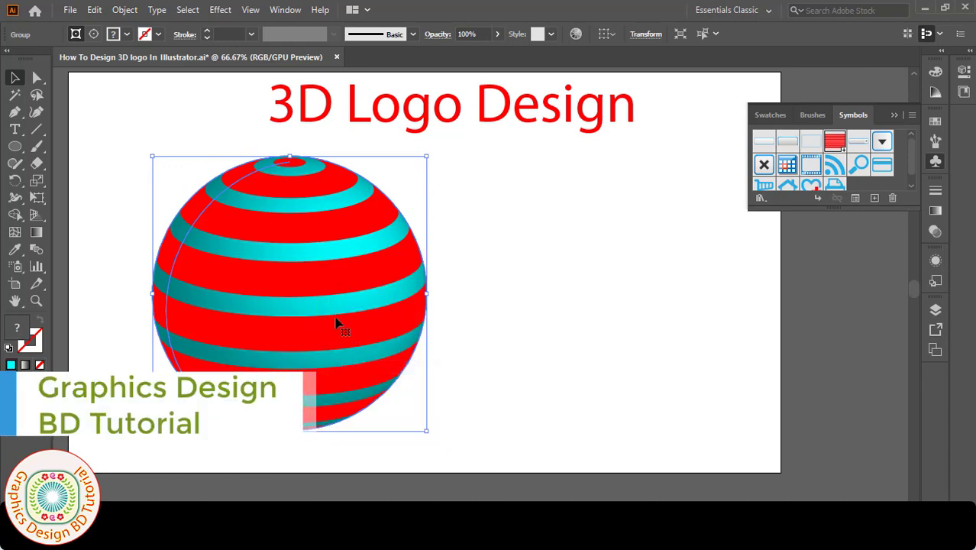
{"action": "right_click", "coordinate": [304, 251]}
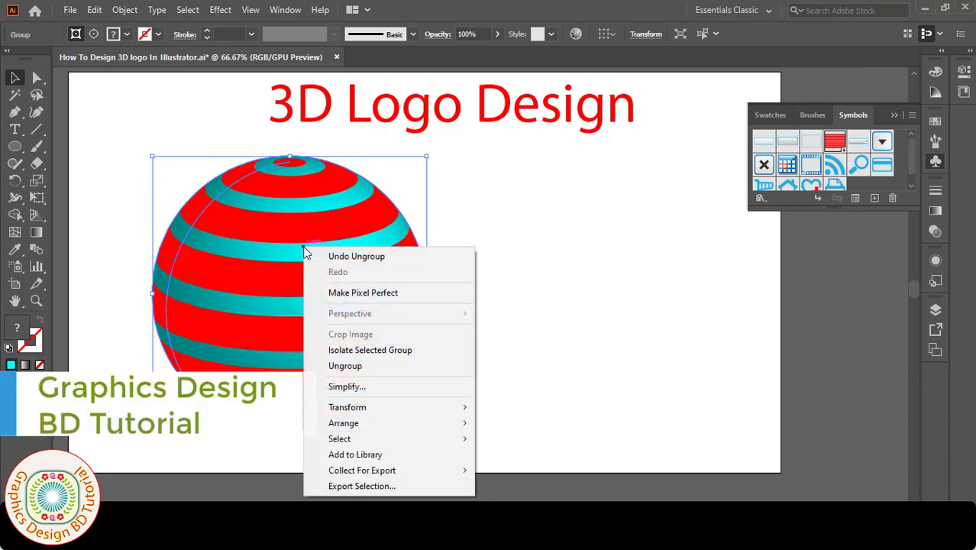
{"action": "left_click", "coordinate": [359, 370]}
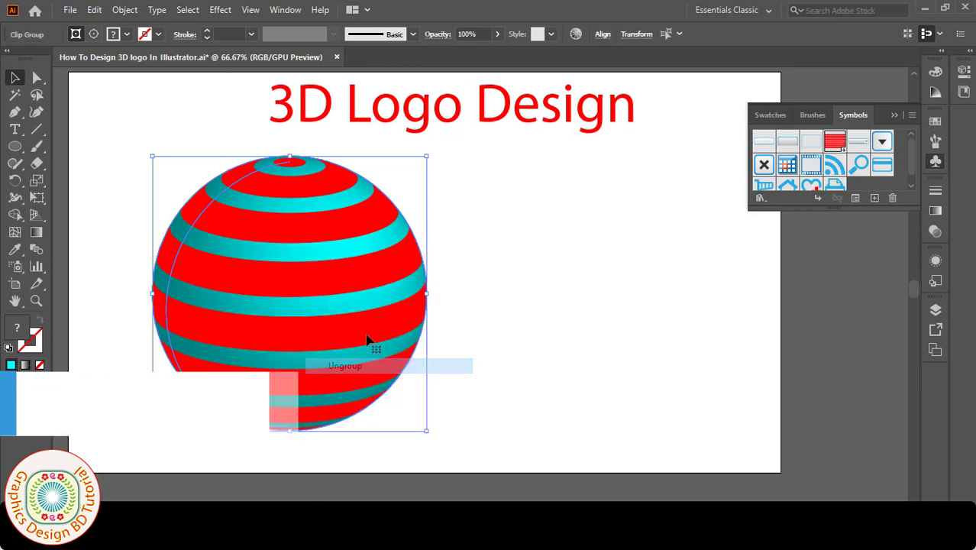
{"action": "left_click", "coordinate": [502, 297]}
{"action": "left_click", "coordinate": [298, 244]}
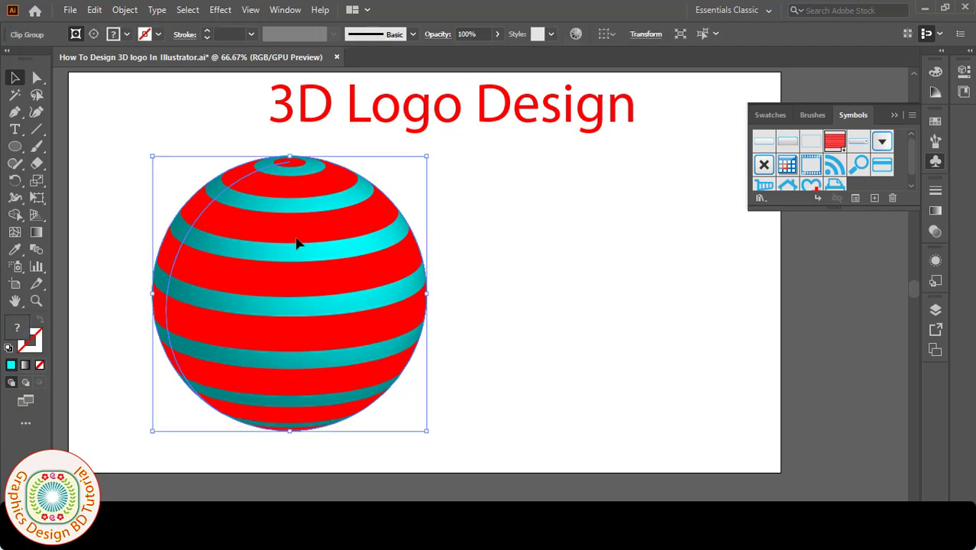
{"action": "right_click", "coordinate": [296, 239]}
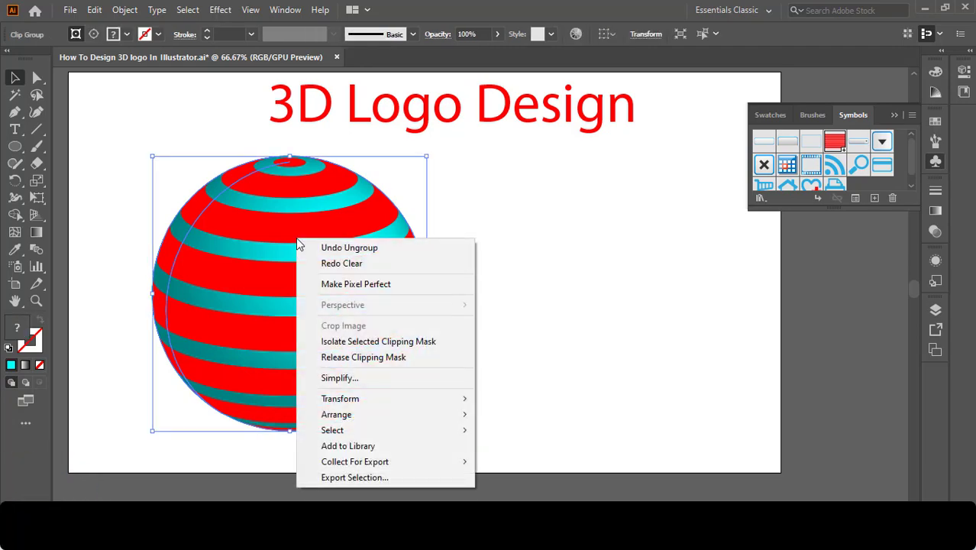
- Release the sphere's clipping mask, nudging the sphere slightly right and down
{"action": "left_click", "coordinate": [363, 359]}
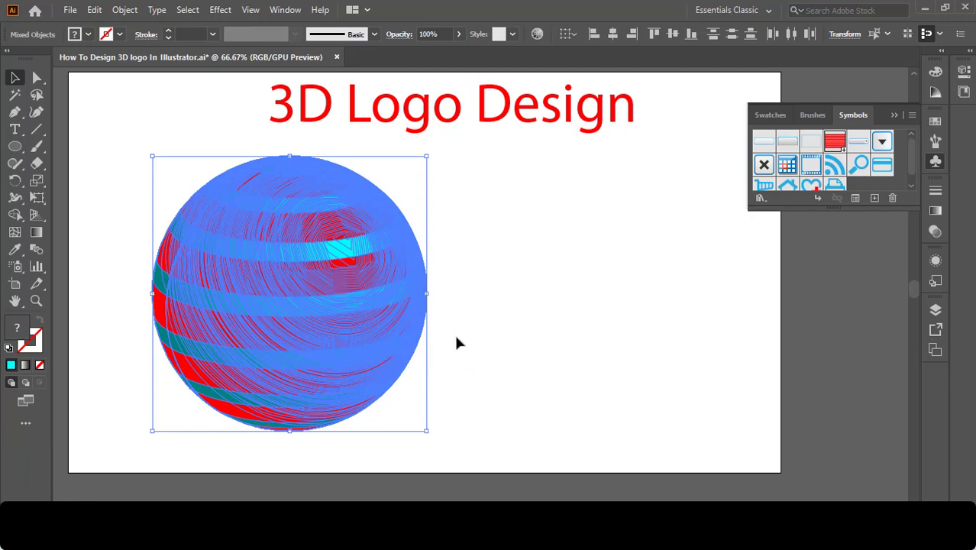
{"action": "left_click", "coordinate": [522, 328]}
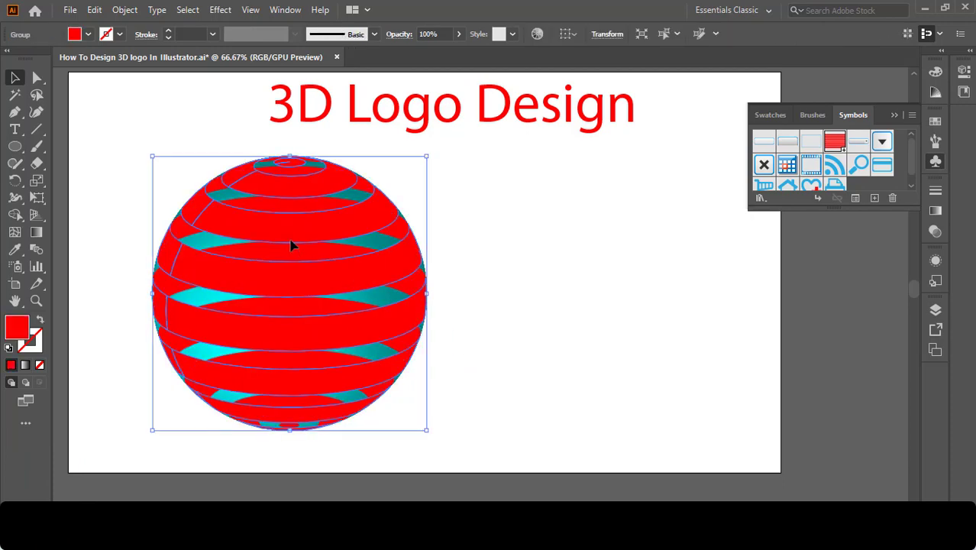
{"action": "left_click", "coordinate": [354, 280]}
{"action": "right_click", "coordinate": [354, 281]}
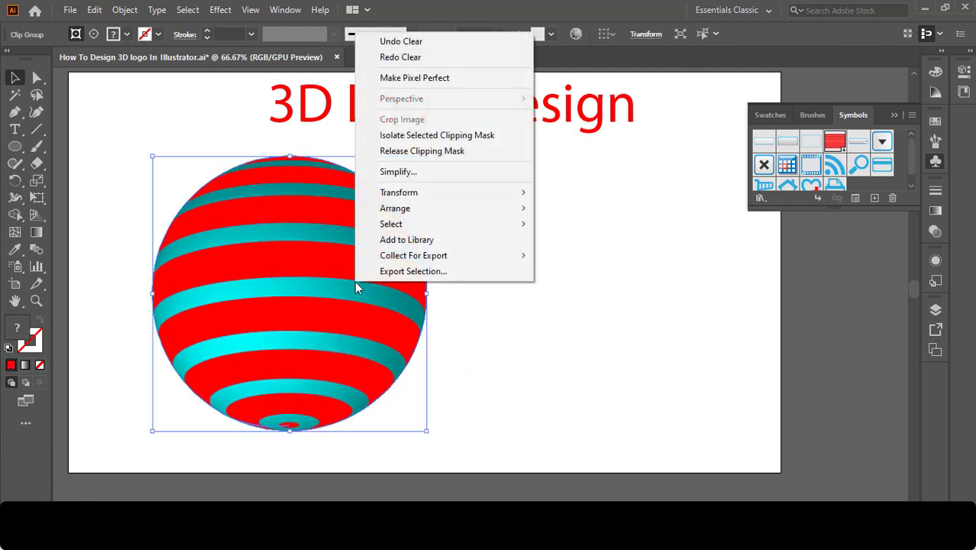
{"action": "left_click", "coordinate": [433, 153]}
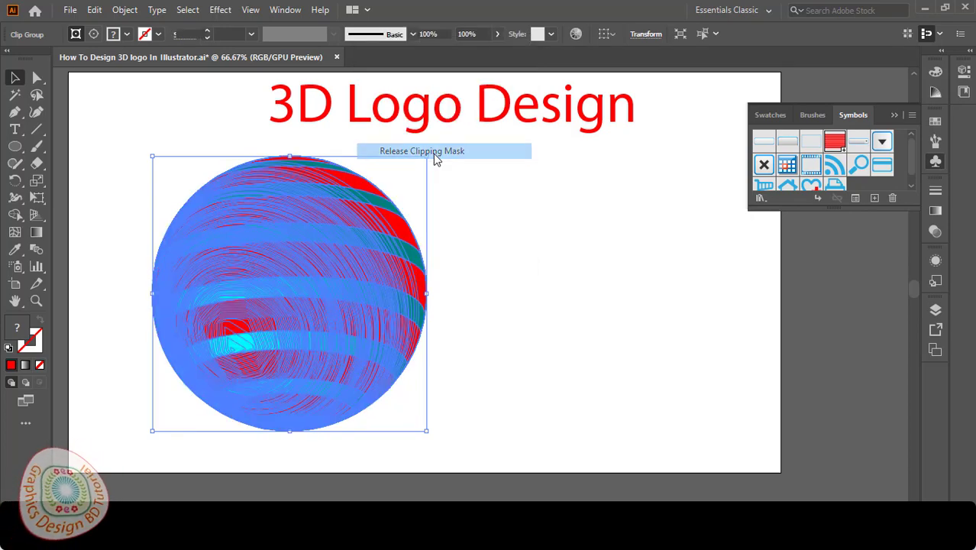
{"action": "left_click", "coordinate": [495, 278]}
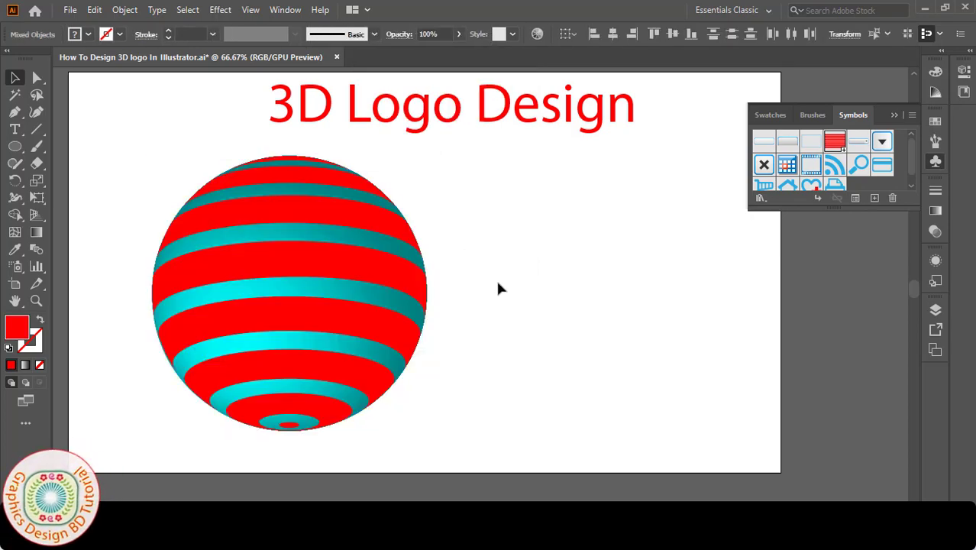
{"action": "left_click_drag", "start_coordinate": [359, 285], "coordinate": [419, 308]}
{"action": "right_click", "coordinate": [362, 292]}
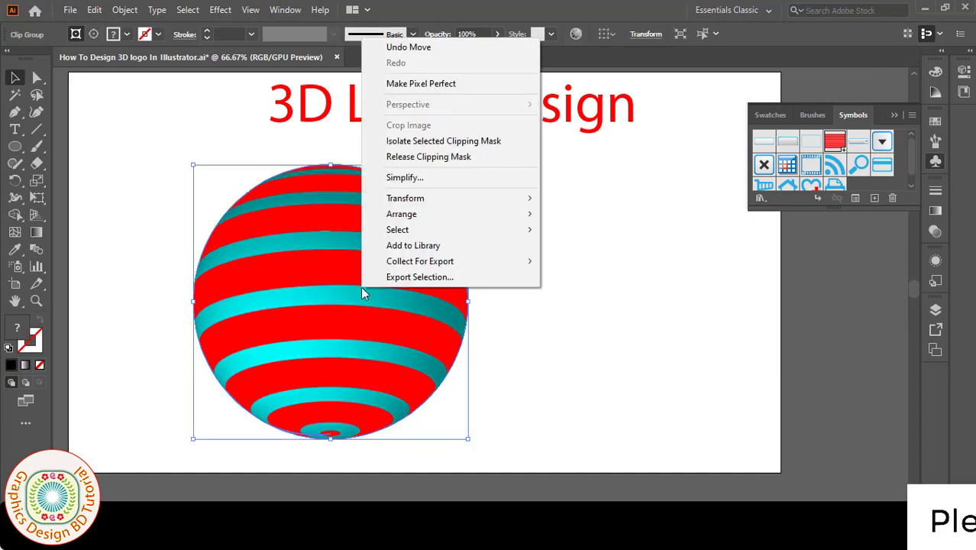
{"action": "left_click", "coordinate": [435, 162]}
{"action": "left_click", "coordinate": [523, 262]}
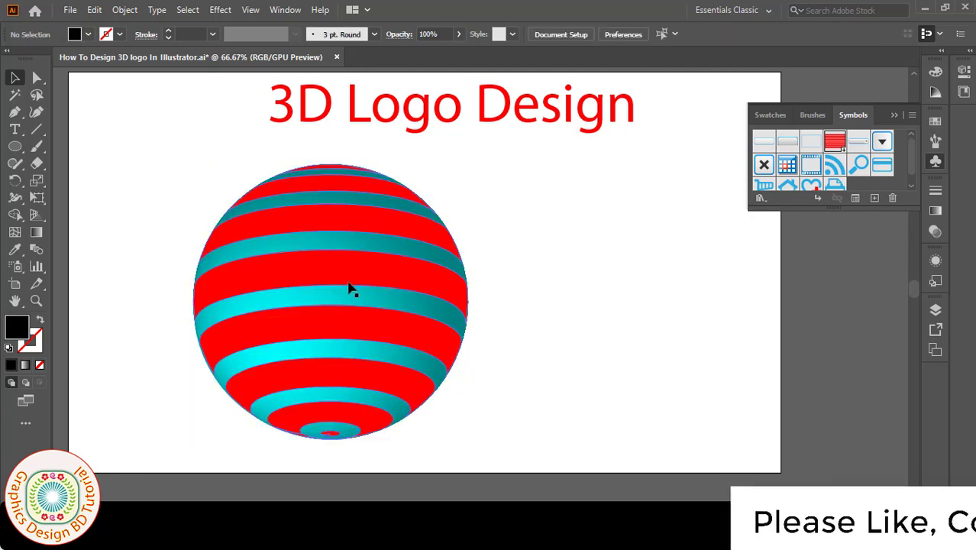
- Ungroup the sphere's parts and slide the red stripes off the cyan sphere
{"action": "left_click", "coordinate": [348, 289]}
{"action": "right_click", "coordinate": [348, 288]}
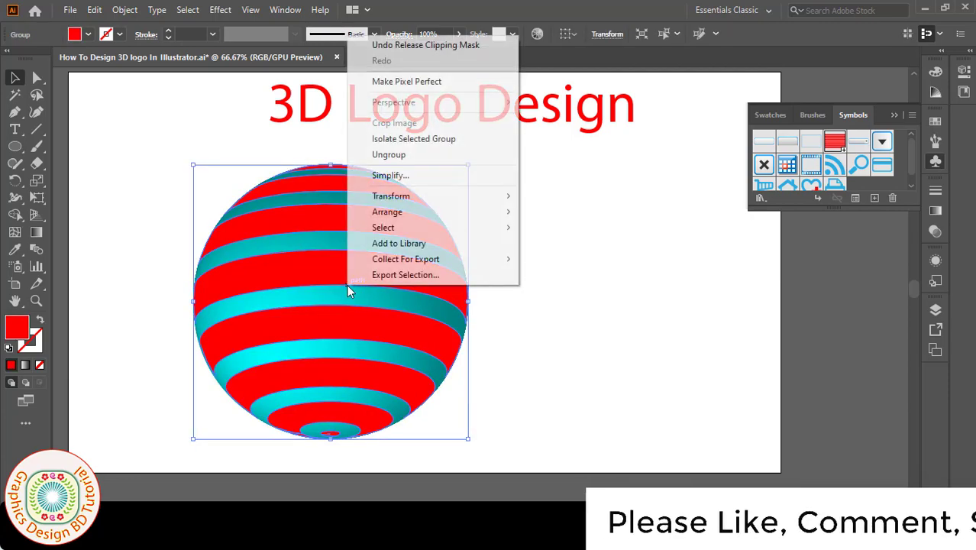
{"action": "left_click", "coordinate": [407, 155]}
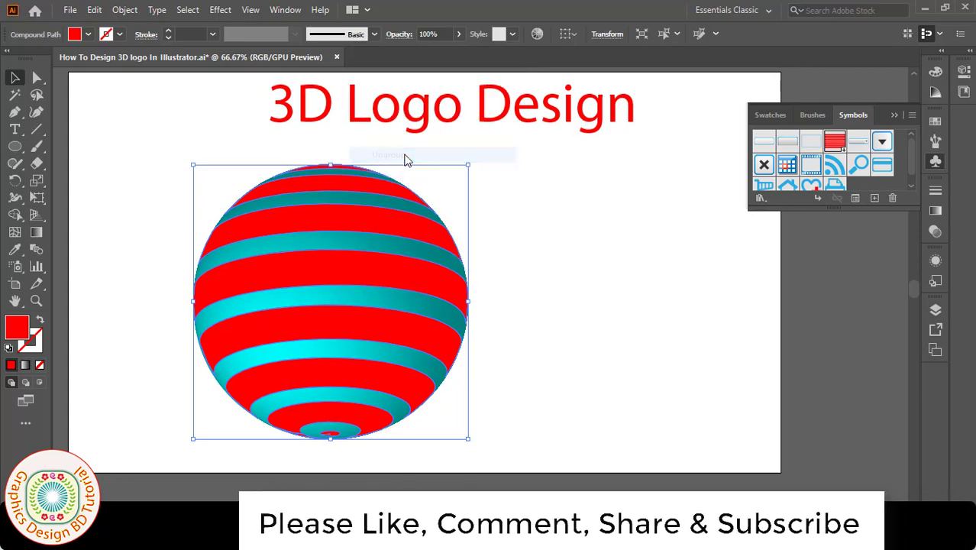
{"action": "left_click", "coordinate": [514, 277]}
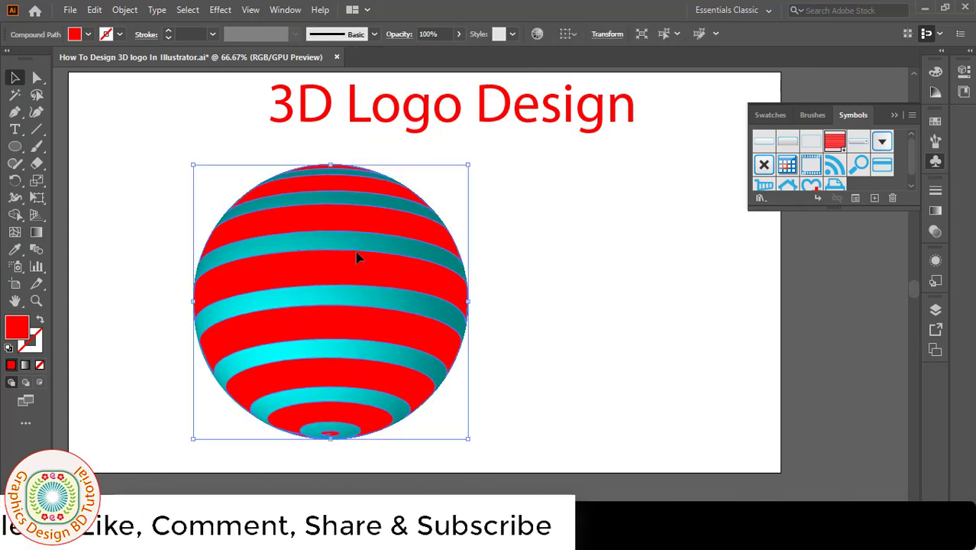
{"action": "left_click_drag", "start_coordinate": [358, 258], "coordinate": [473, 245]}
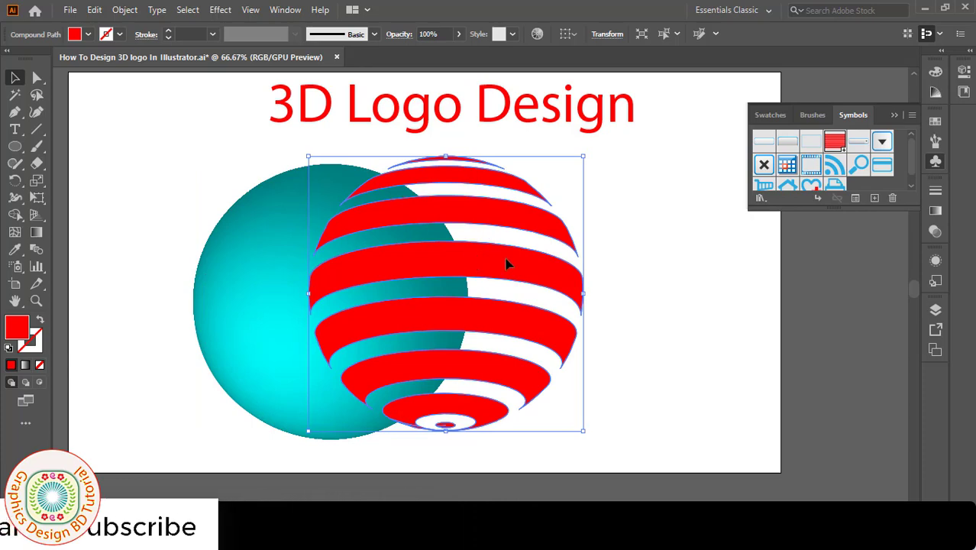
- Move the stripes beside the cyan sphere and delete the cyan sphere
{"action": "left_click_drag", "start_coordinate": [468, 258], "coordinate": [646, 265]}
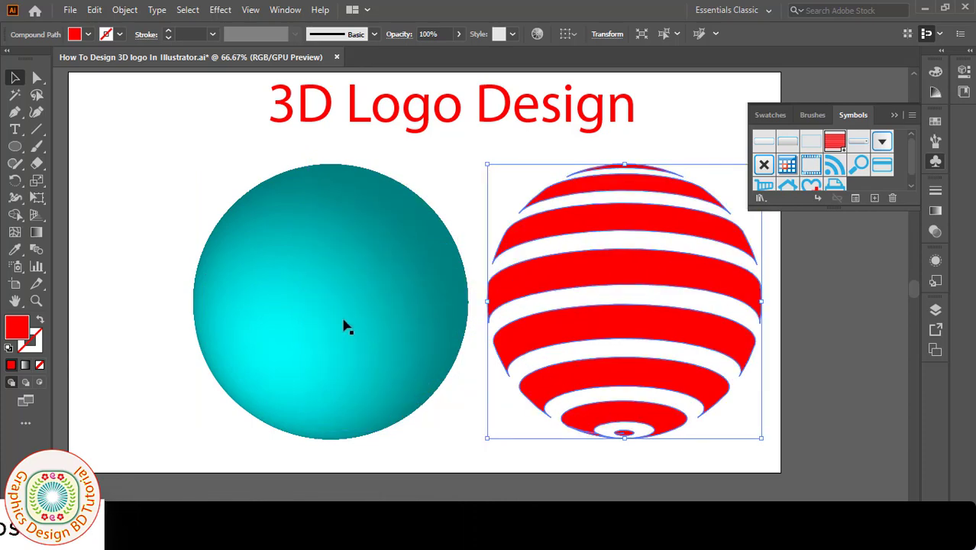
{"action": "left_click", "coordinate": [344, 327]}
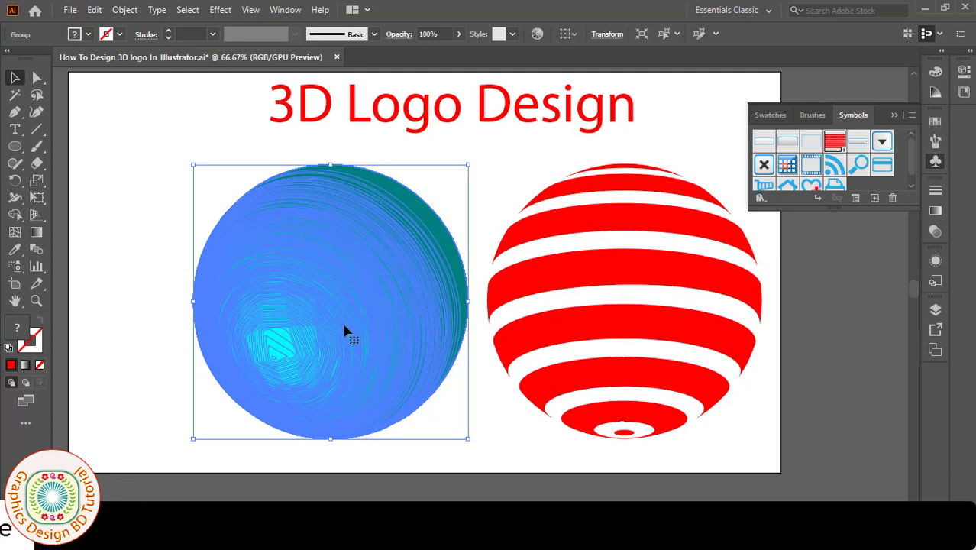
{"action": "key", "text": "Delete"}
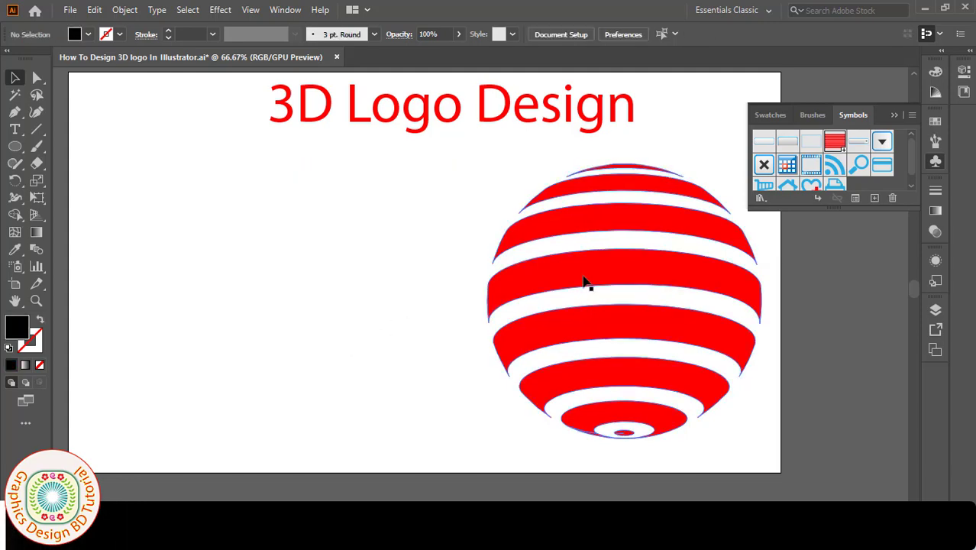
- Delete the leftover empty circle outlines, keeping the striped sphere
{"action": "left_click_drag", "start_coordinate": [584, 282], "coordinate": [231, 270]}
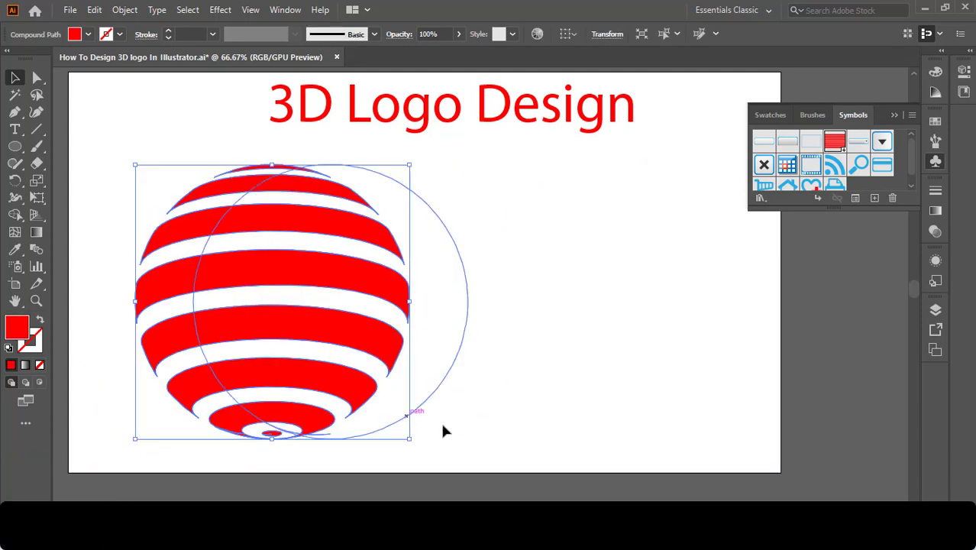
{"action": "left_click", "coordinate": [437, 223]}
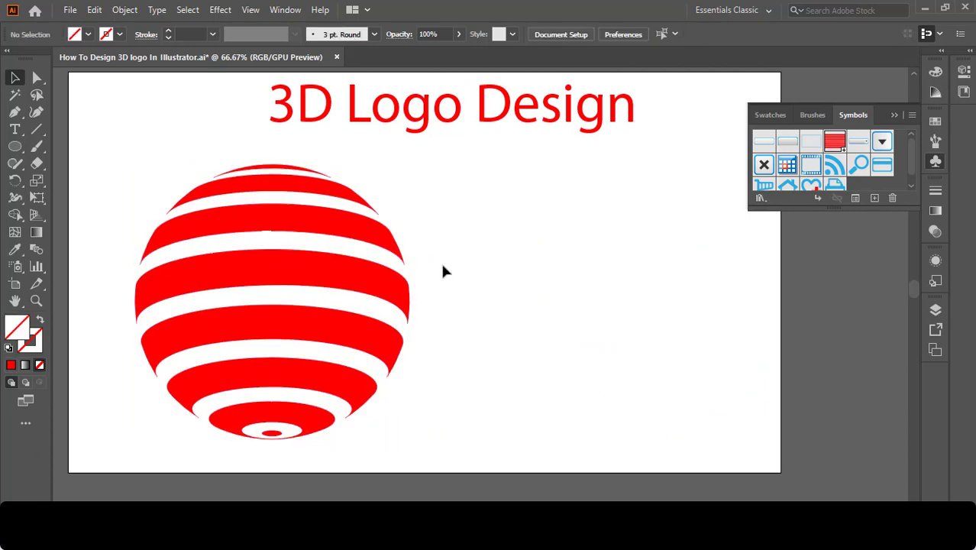
{"action": "left_click_drag", "start_coordinate": [319, 238], "coordinate": [608, 238]}
{"action": "left_click_drag", "start_coordinate": [181, 174], "coordinate": [336, 354]}
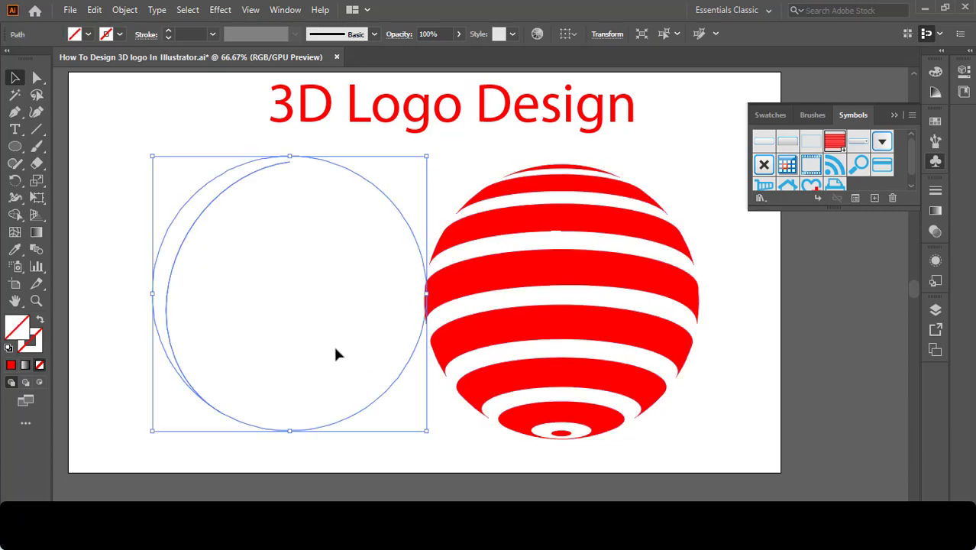
{"action": "key", "text": "Delete"}
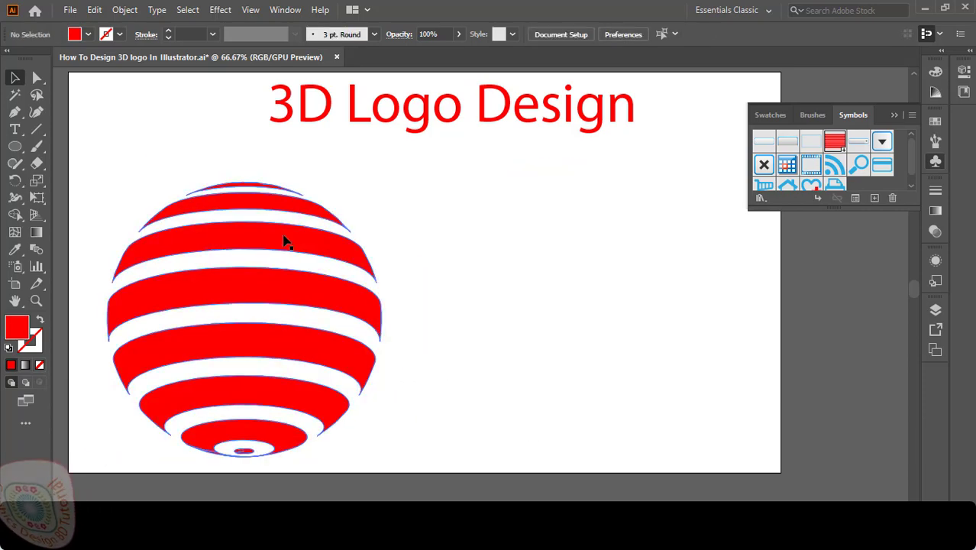
{"action": "left_click", "coordinate": [284, 241]}
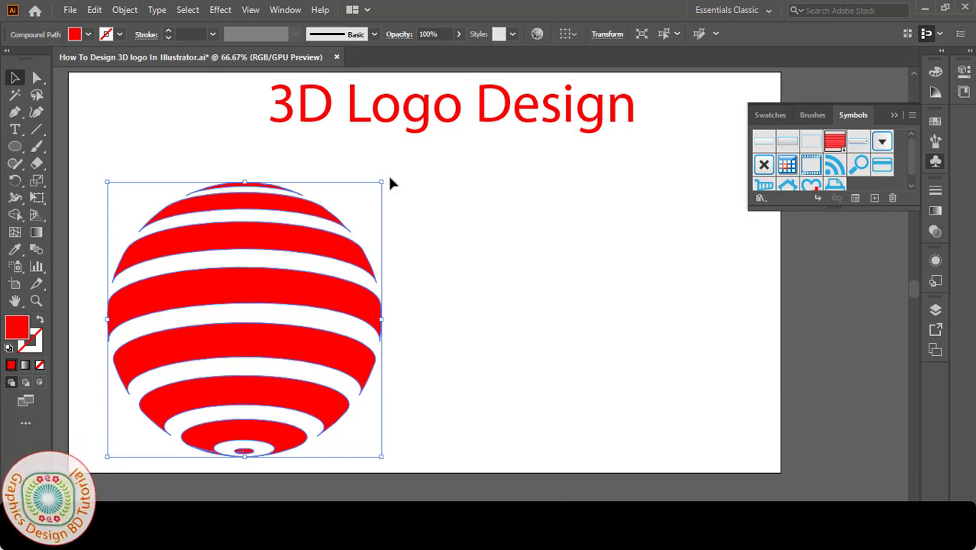
- Rotate the striped sphere so its small end faces up at a tilt
{"action": "mouse_move", "coordinate": [387, 174]}
{"action": "left_mouse_down"}
{"action": "mouse_move", "coordinate": [190, 466]}
{"action": "mouse_move", "coordinate": [132, 449]}
{"action": "left_mouse_up"}
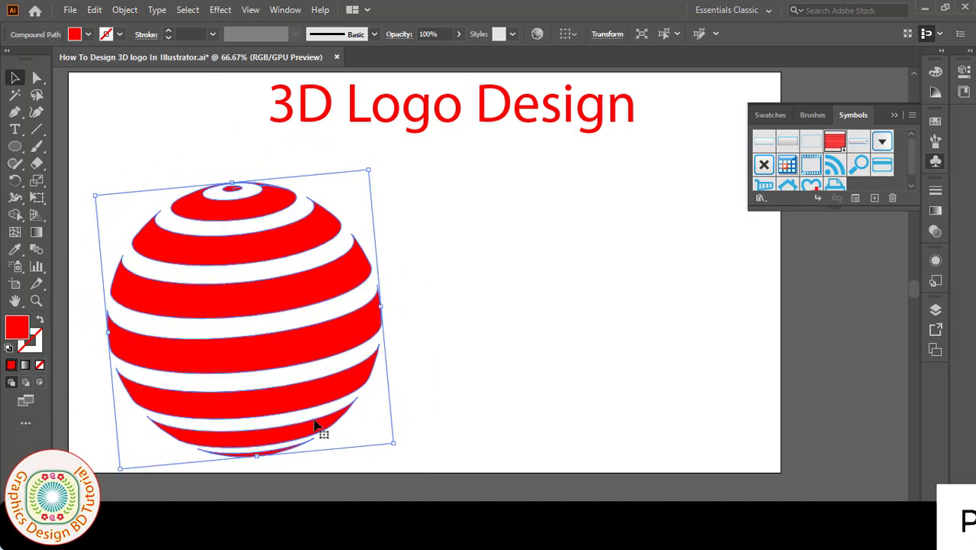
{"action": "mouse_move", "coordinate": [318, 427]}
{"action": "left_mouse_down"}
{"action": "mouse_move", "coordinate": [424, 435]}
{"action": "mouse_move", "coordinate": [431, 403]}
{"action": "mouse_move", "coordinate": [464, 397]}
{"action": "left_mouse_up"}
{"action": "left_click", "coordinate": [424, 417]}
{"action": "left_click", "coordinate": [355, 358]}
{"action": "left_click", "coordinate": [467, 397]}
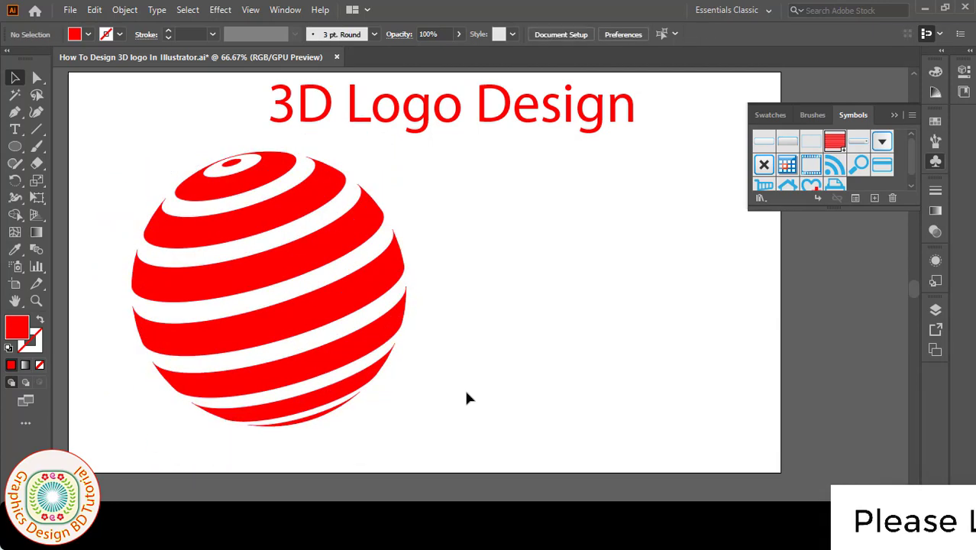
- Scale the tilted striped sphere down slightly from a corner handle
{"action": "left_click", "coordinate": [278, 312]}
{"action": "mouse_move", "coordinate": [377, 140]}
{"action": "left_mouse_down"}
{"action": "mouse_move", "coordinate": [343, 150]}
{"action": "mouse_move", "coordinate": [347, 140]}
{"action": "left_mouse_up"}
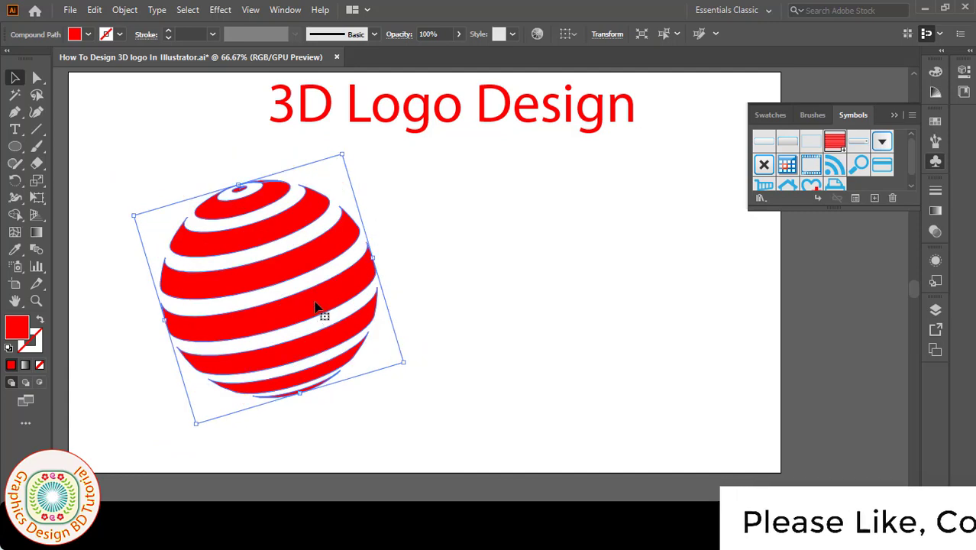
{"action": "left_click", "coordinate": [427, 289]}
{"action": "left_click", "coordinate": [233, 245]}
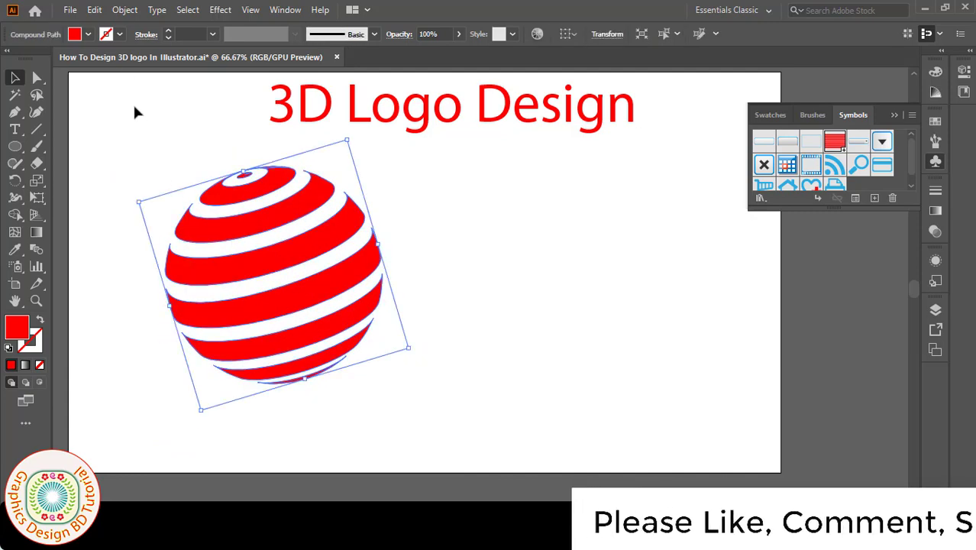
{"action": "left_click", "coordinate": [89, 35]}
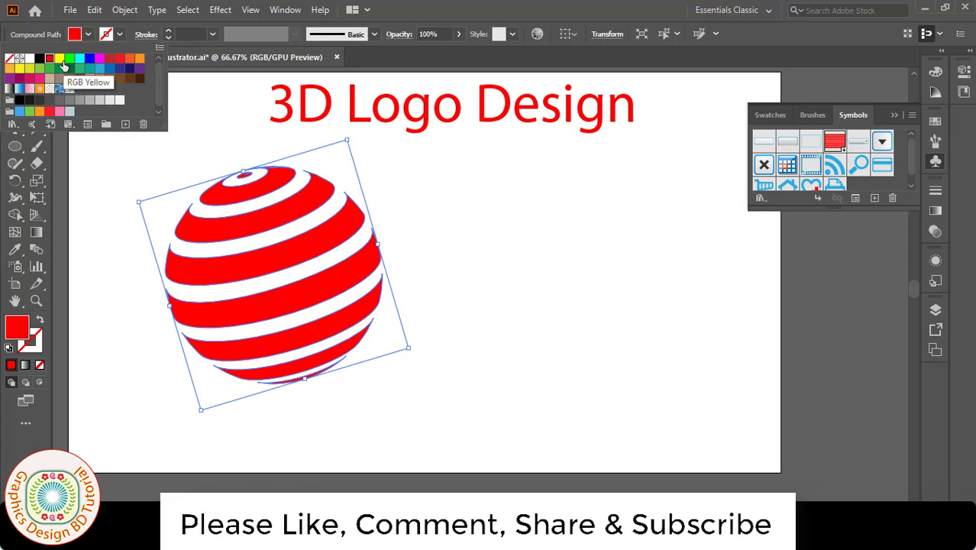
- Recolour the sphere's stripes dark green
{"action": "left_click", "coordinate": [71, 64]}
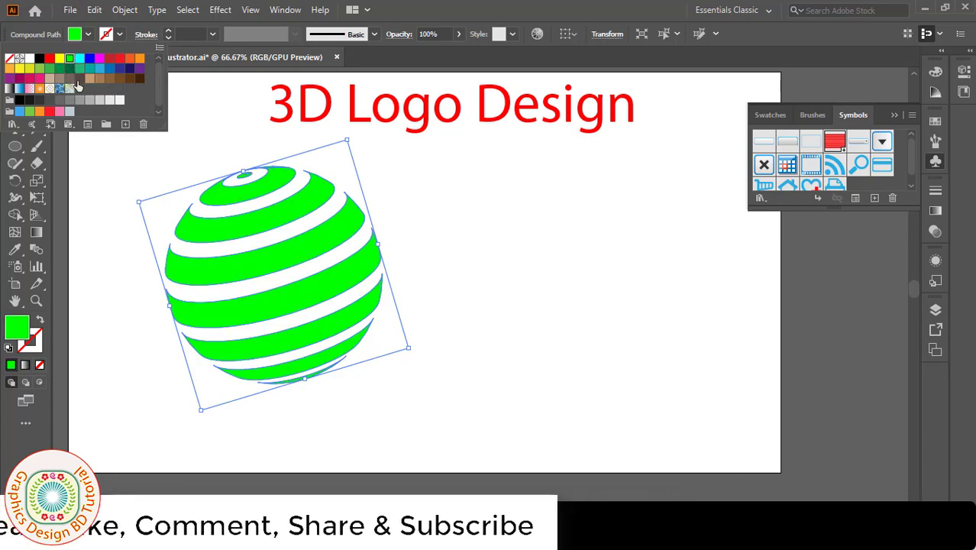
{"action": "left_click", "coordinate": [90, 68]}
{"action": "left_click", "coordinate": [69, 67]}
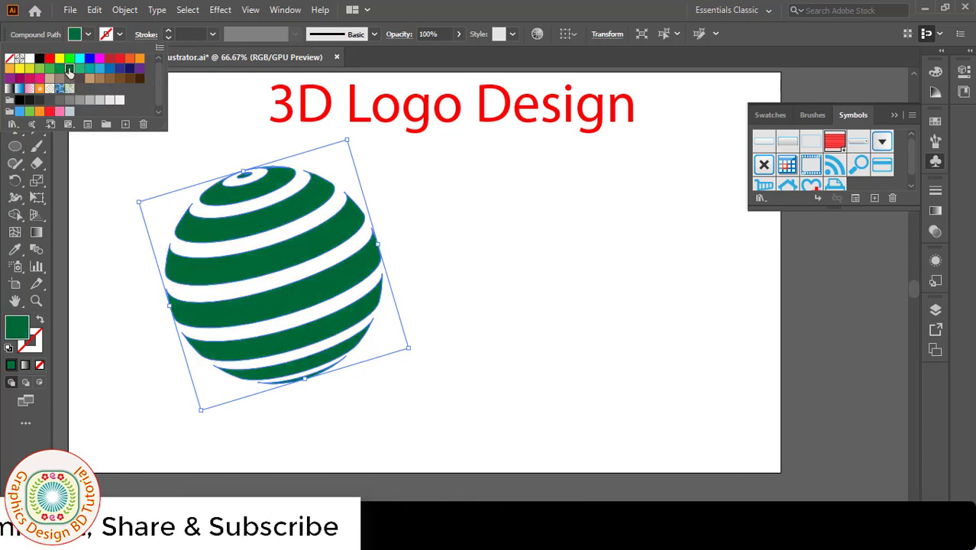
{"action": "left_click", "coordinate": [394, 189]}
{"action": "left_click", "coordinate": [244, 185]}
- Release the compound path and fill the top ellipse stripe black
{"action": "right_click", "coordinate": [244, 185]}
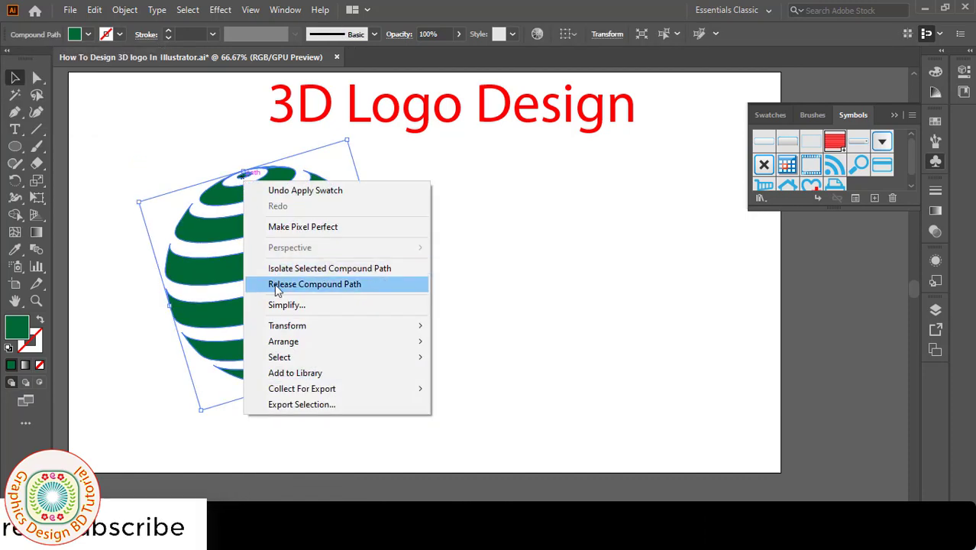
{"action": "left_click", "coordinate": [336, 283]}
{"action": "key", "text": "ctrl+shift+a"}
{"action": "left_click", "coordinate": [241, 185]}
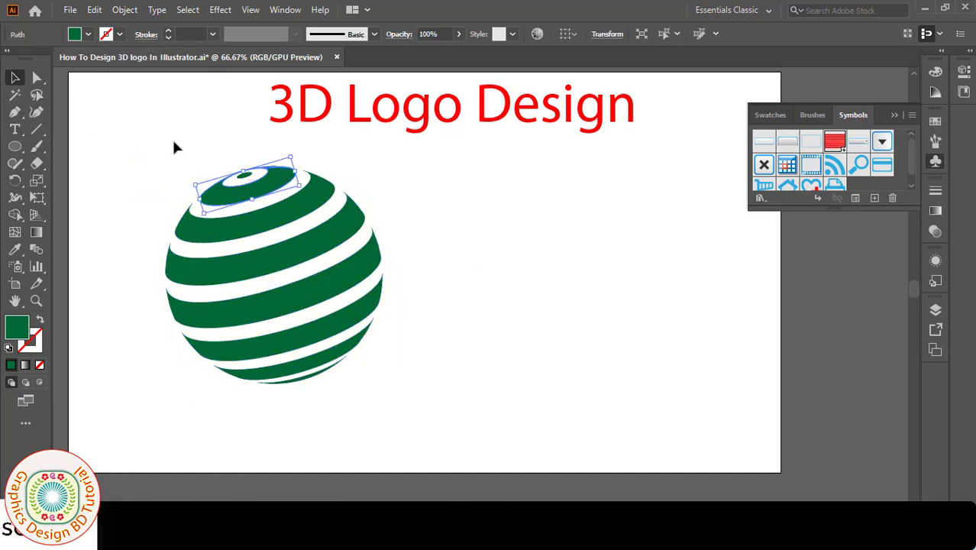
{"action": "left_click", "coordinate": [88, 34]}
{"action": "left_click", "coordinate": [47, 66]}
{"action": "left_click", "coordinate": [409, 198]}
- Keep the black cap in place and fill the small centre ellipse red
{"action": "left_click", "coordinate": [409, 198]}
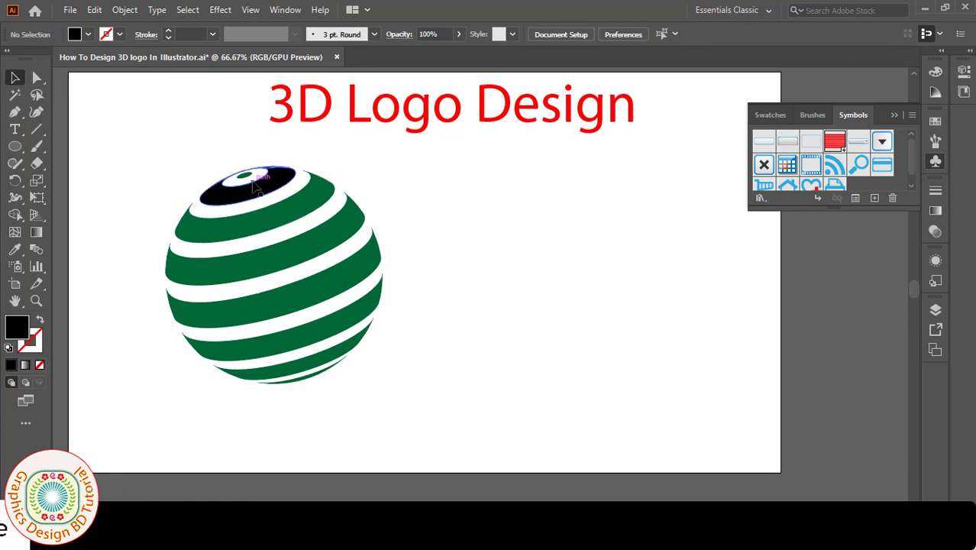
{"action": "left_click_drag", "start_coordinate": [252, 187], "coordinate": [255, 157]}
{"action": "key", "text": "ctrl+z"}
{"action": "left_click", "coordinate": [425, 203]}
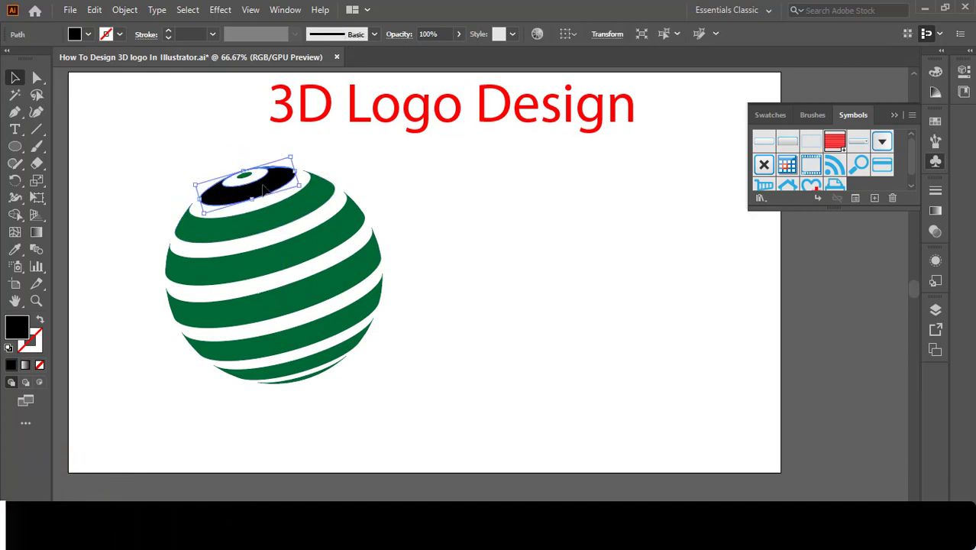
{"action": "right_click", "coordinate": [263, 190]}
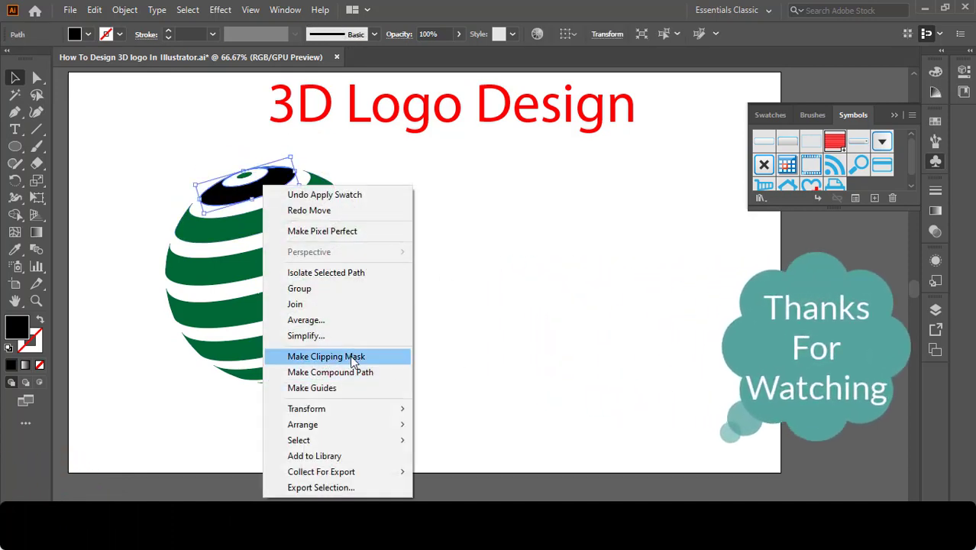
{"action": "left_click", "coordinate": [470, 301]}
{"action": "left_click", "coordinate": [243, 176]}
{"action": "left_click", "coordinate": [88, 34]}
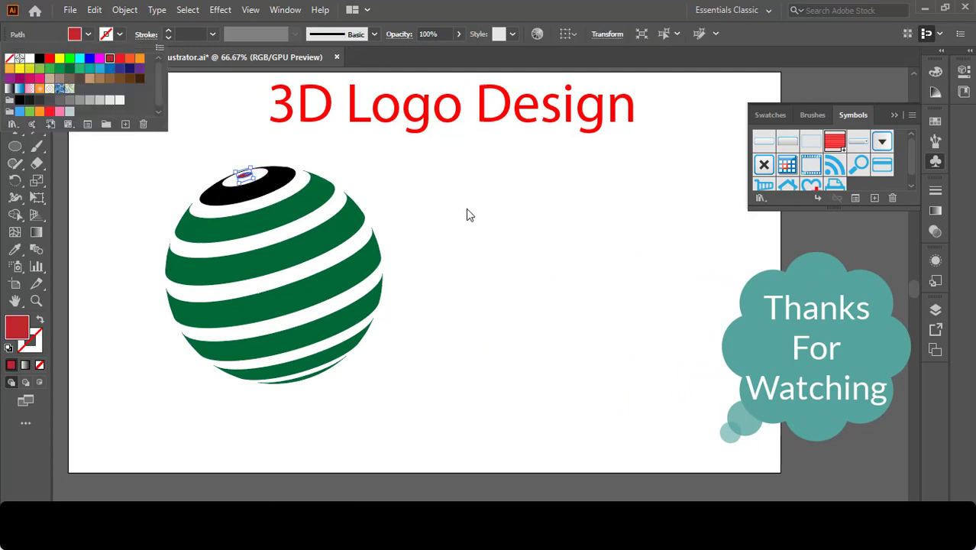
{"action": "left_click", "coordinate": [460, 228]}
- Group all the sphere's parts into one and save the logo
{"action": "left_click", "coordinate": [314, 381]}
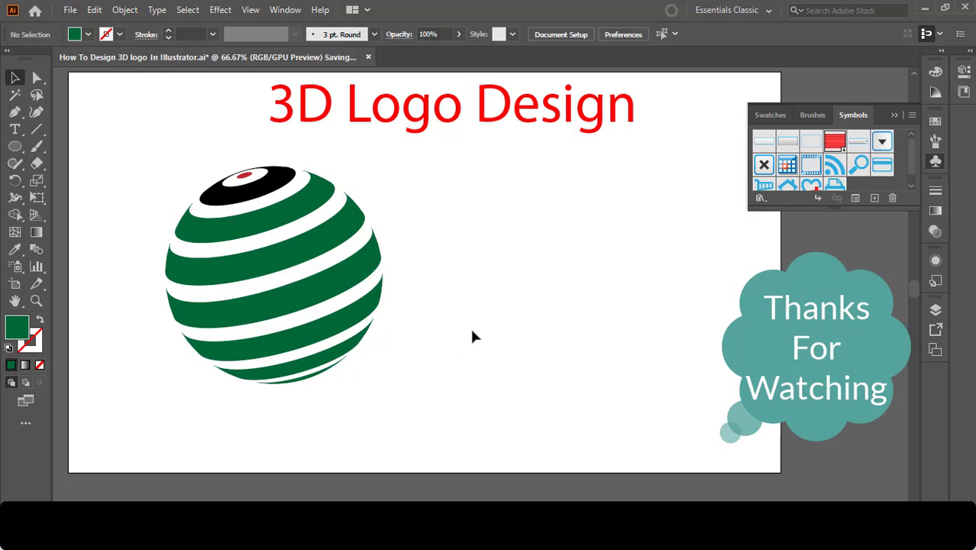
{"action": "left_click_drag", "start_coordinate": [413, 387], "coordinate": [291, 223]}
{"action": "right_click", "coordinate": [291, 223]}
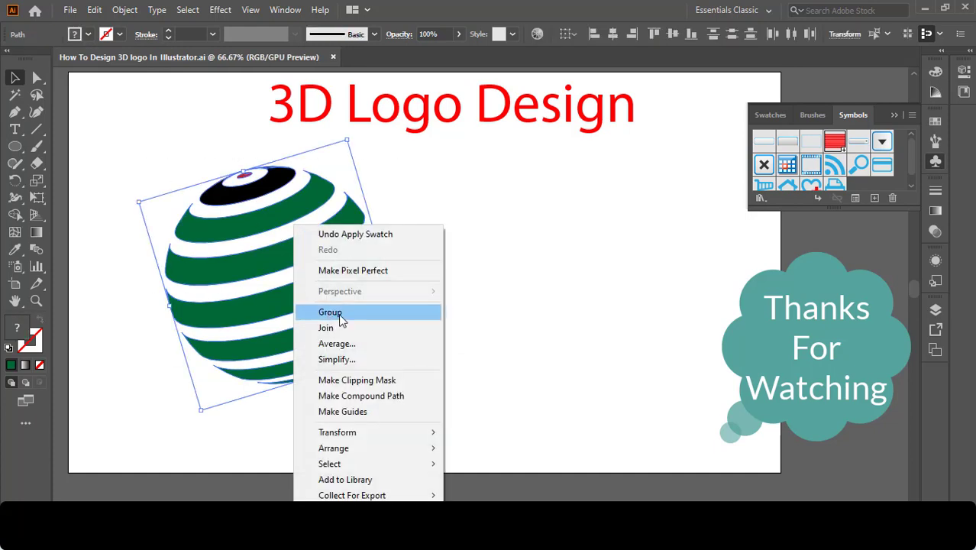
{"action": "left_click", "coordinate": [328, 309]}
{"action": "left_click", "coordinate": [69, 10]}
{"action": "left_click", "coordinate": [91, 125]}
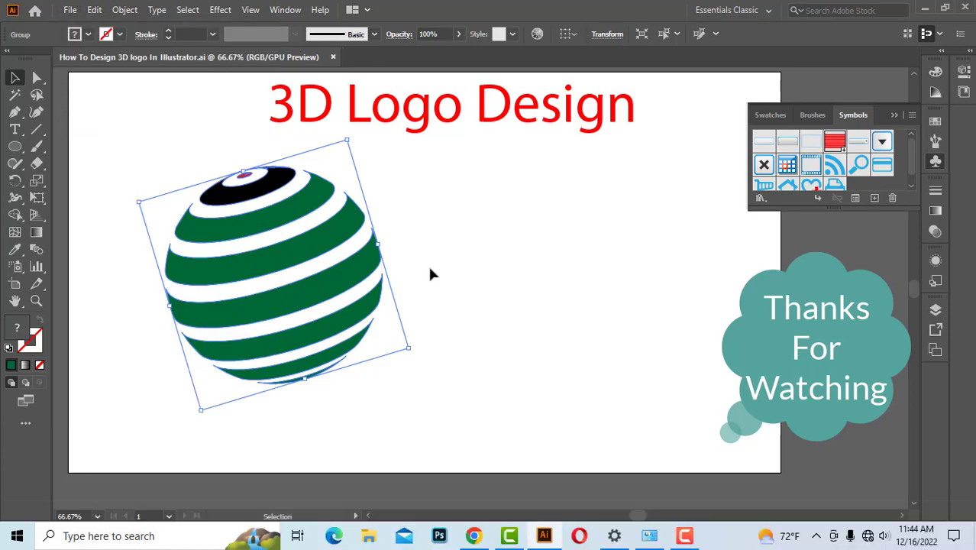